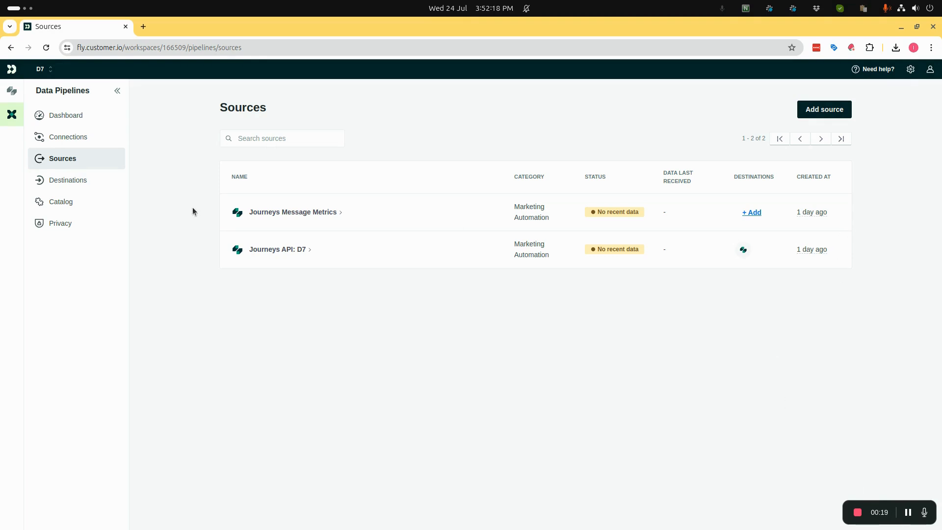
# Add a new source of type HTTP and proceed to its connection setup.
pyautogui.click(69, 164)
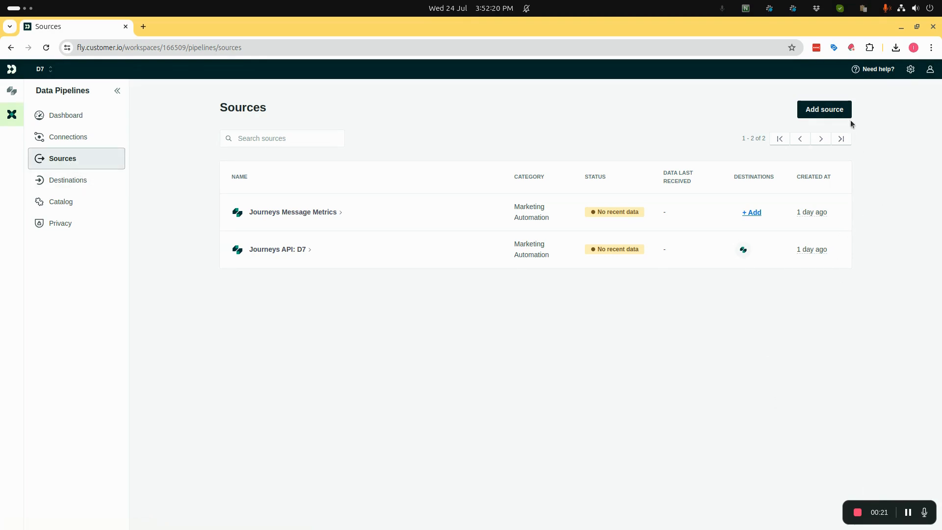
pyautogui.click(837, 110)
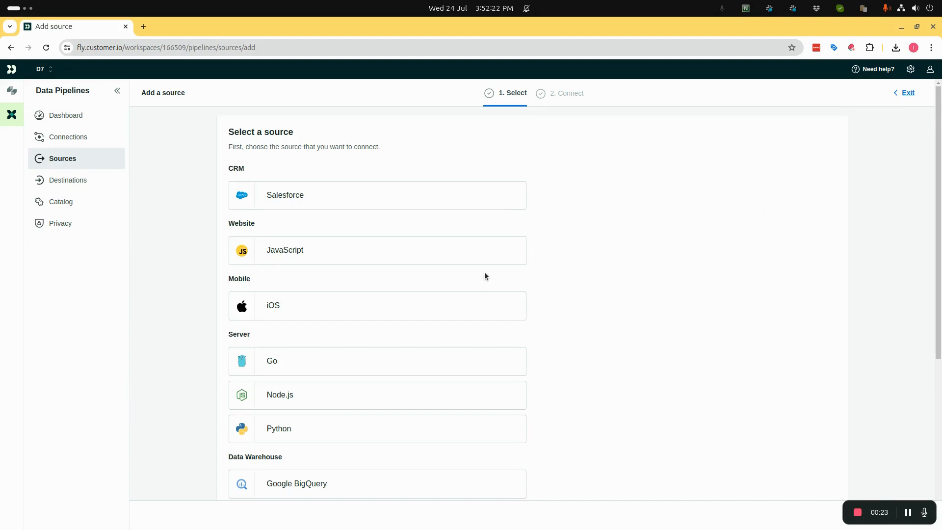
pyautogui.scroll(-5, 442, 267)
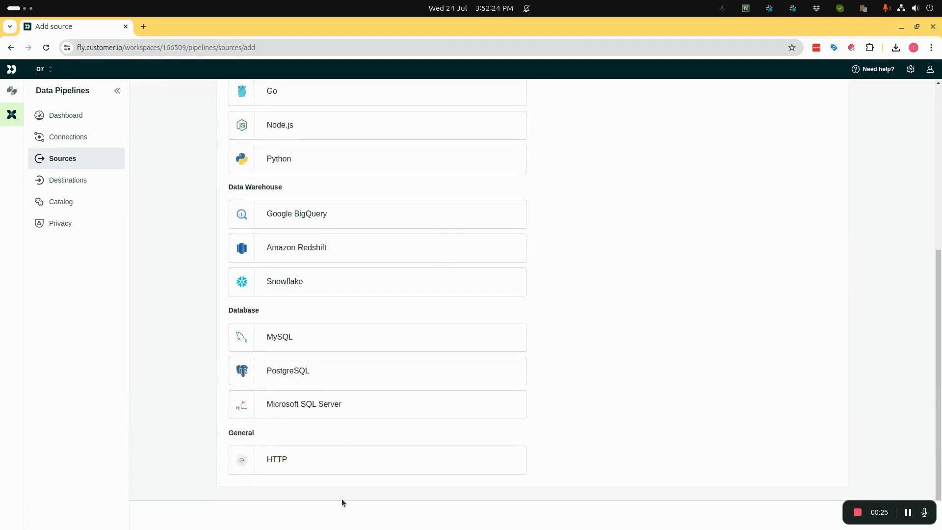
pyautogui.click(322, 458)
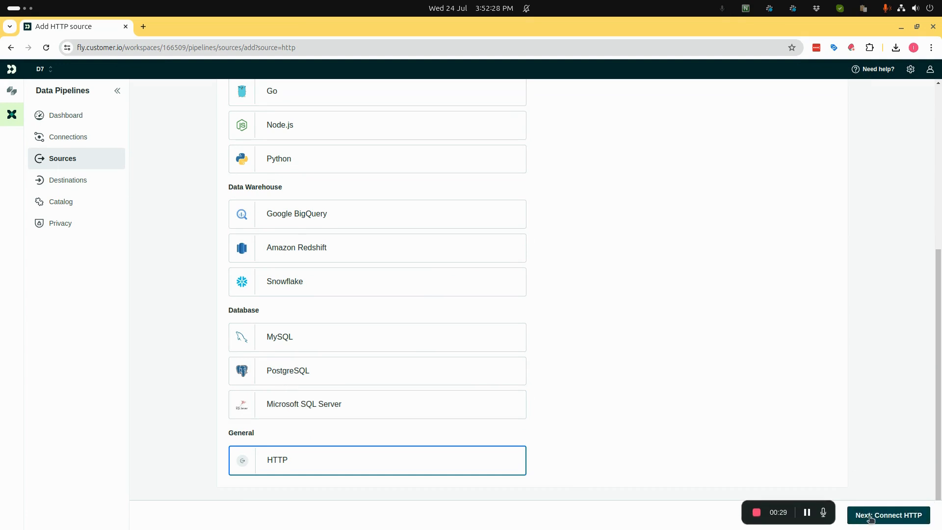
pyautogui.click(870, 516)
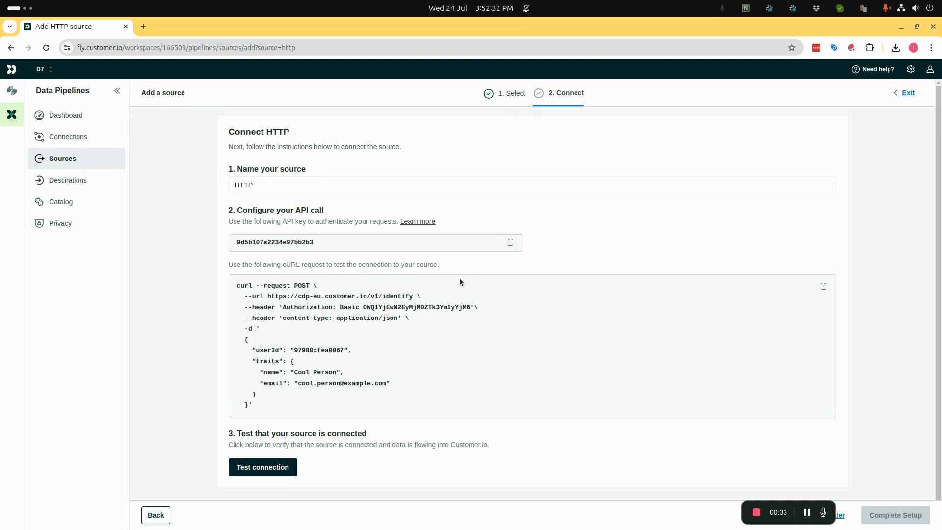
# Copy the identify URL and the Basic authorization token from the sample cURL request for use in the API client.
pyautogui.moveTo(267, 296); pyautogui.dragTo(413, 296)
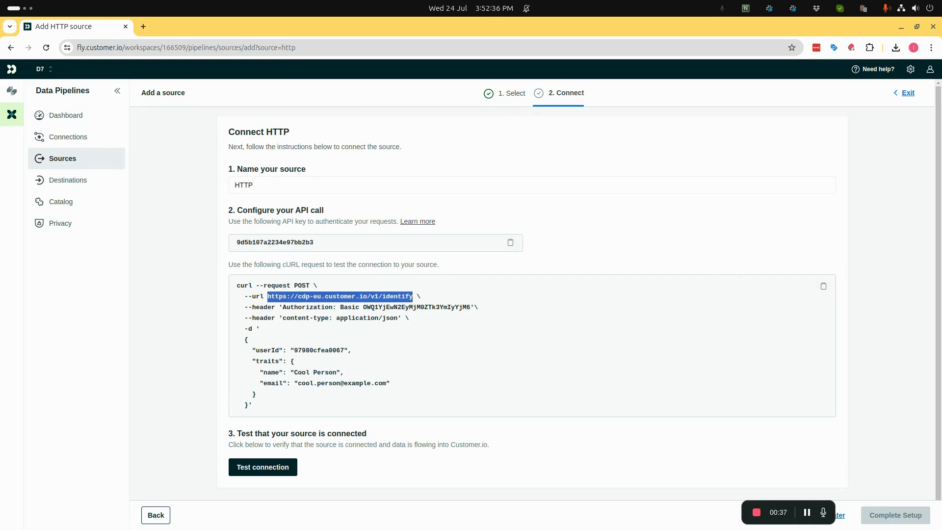
pyautogui.hotkey('alt', 'Tab')
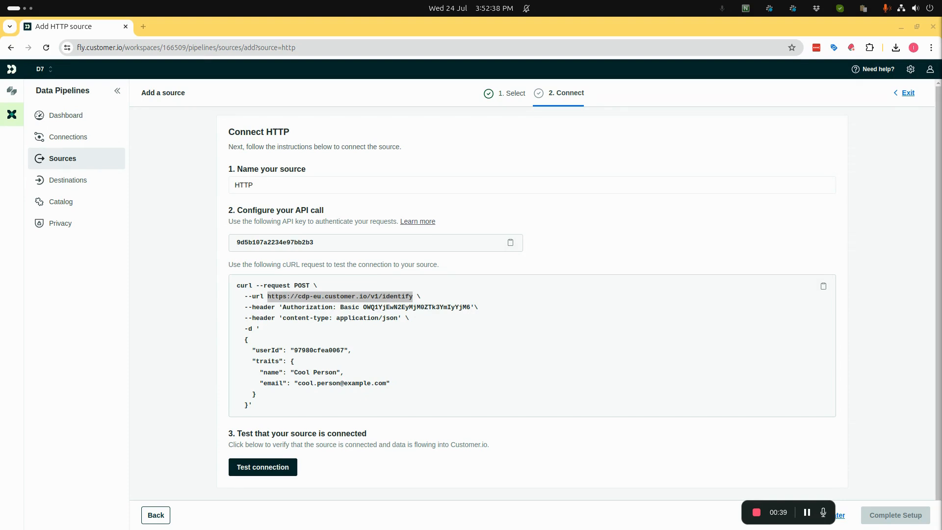
pyautogui.click(314, 318)
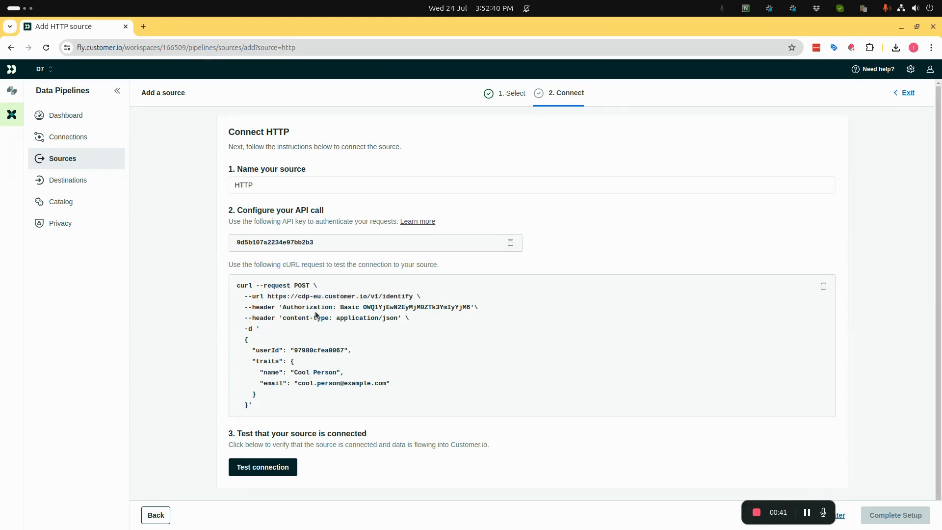
pyautogui.doubleClick(382, 308)
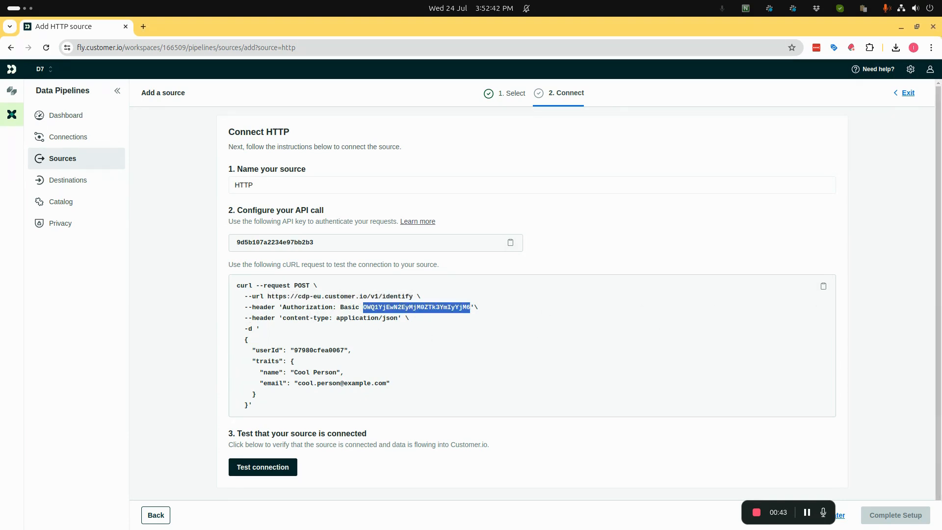
pyautogui.hotkey('alt', 'Tab')
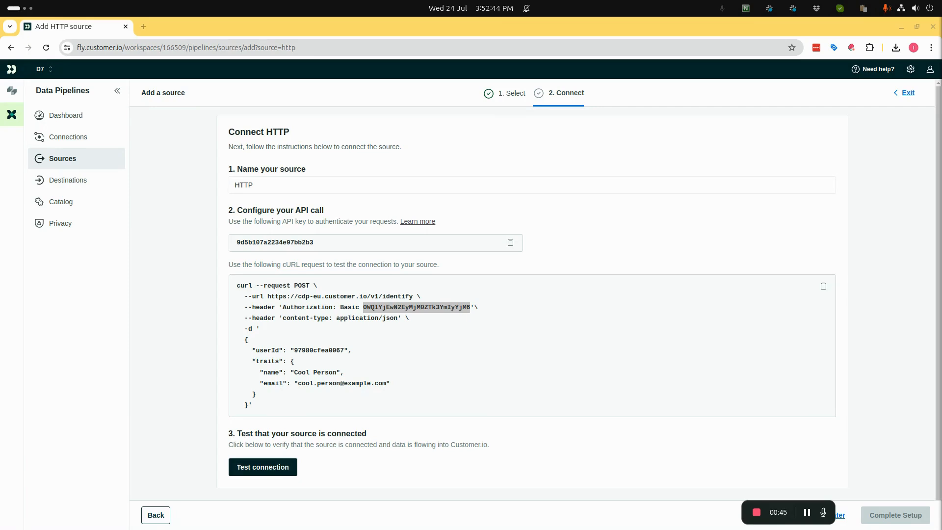
# Test the HTTP source's connection, then complete its setup and view the connections.
pyautogui.click(575, 337)
pyautogui.scroll(-1, 482, 335)
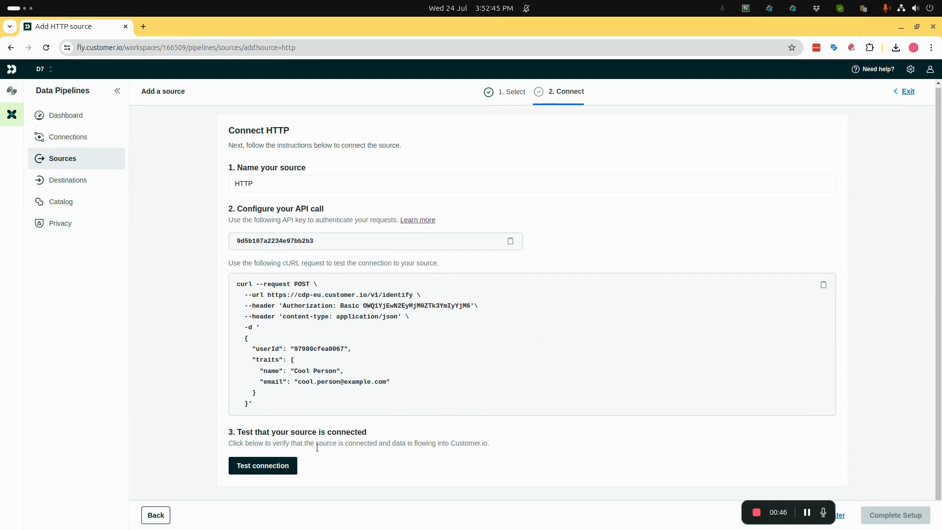
pyautogui.click(263, 467)
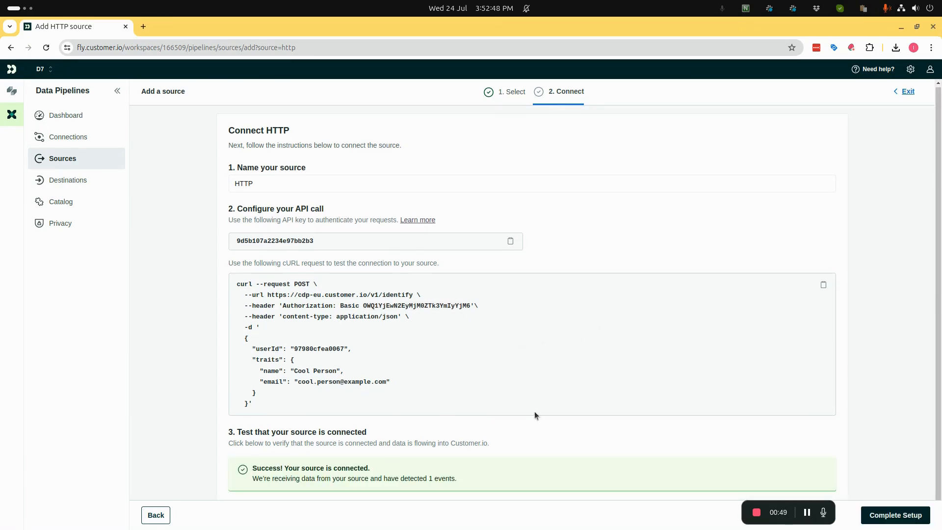
pyautogui.scroll(-1, 561, 401)
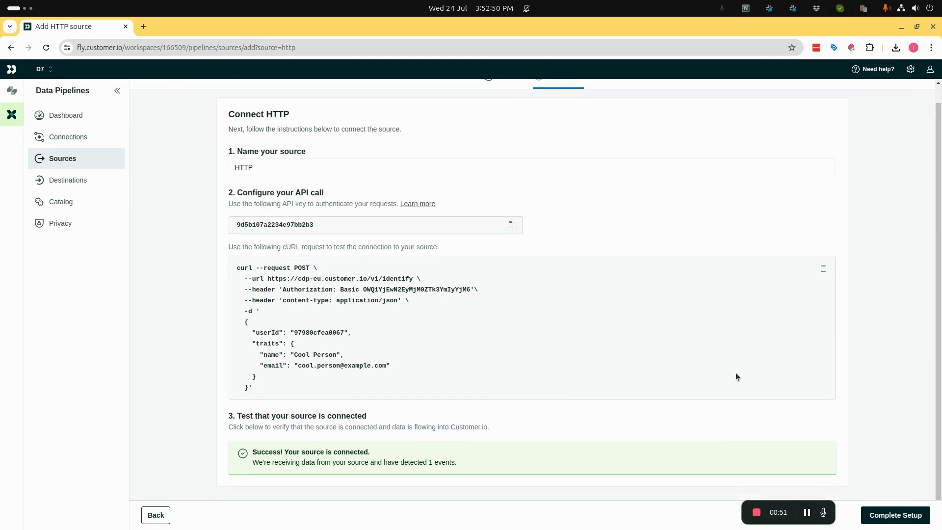
pyautogui.click(894, 515)
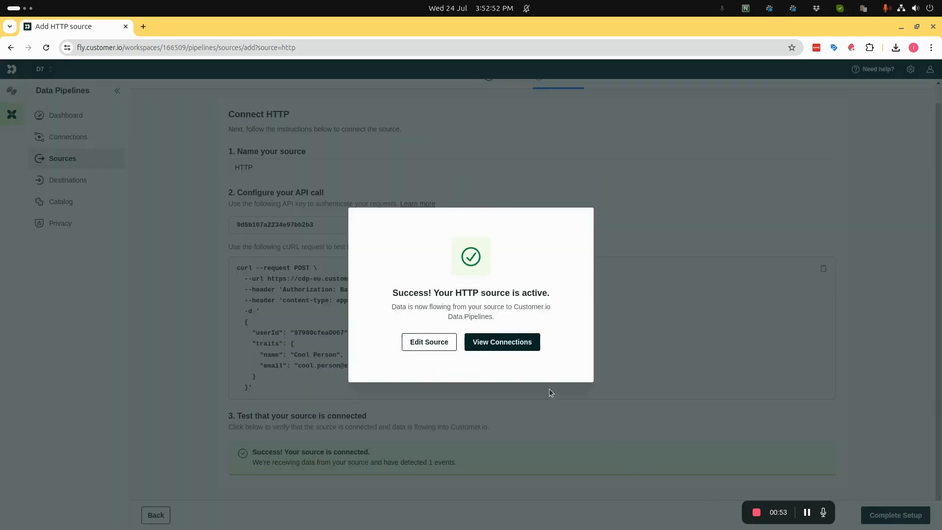
pyautogui.click(491, 343)
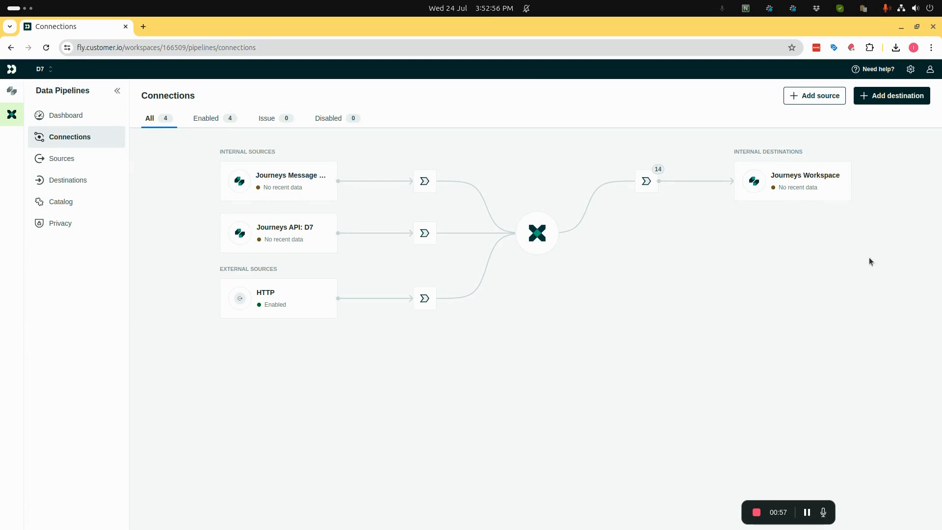
# Add a new Webhook destination, found by searching for "webhook", that receives data from the HTTP source.
pyautogui.click(908, 98)
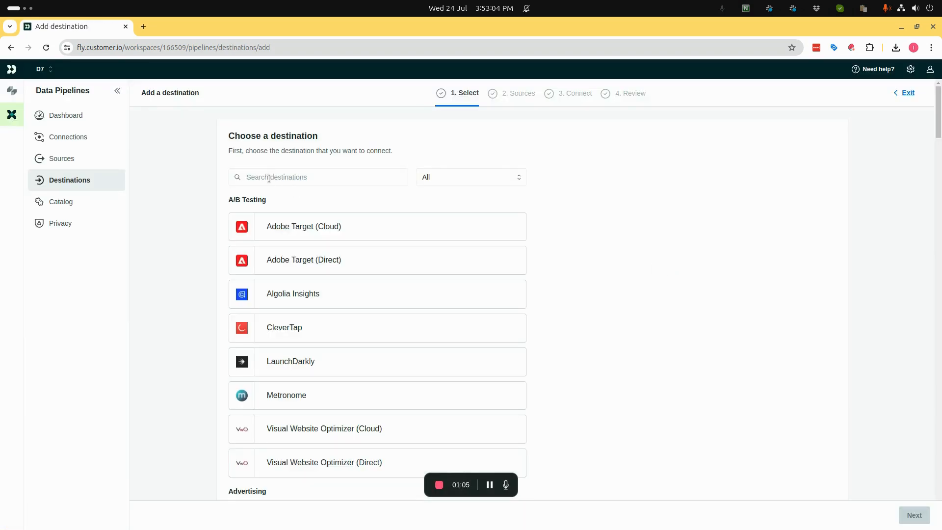
pyautogui.click(269, 178)
pyautogui.write('webhook')
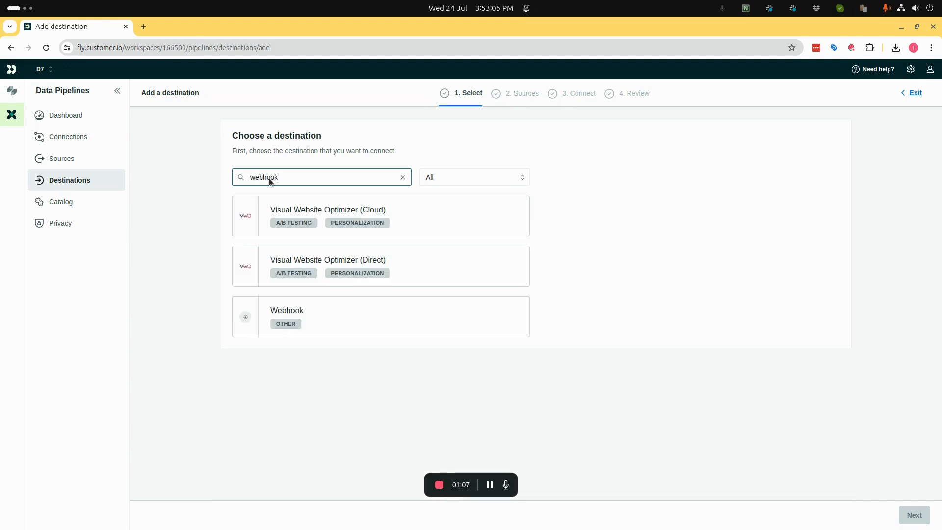
pyautogui.click(350, 213)
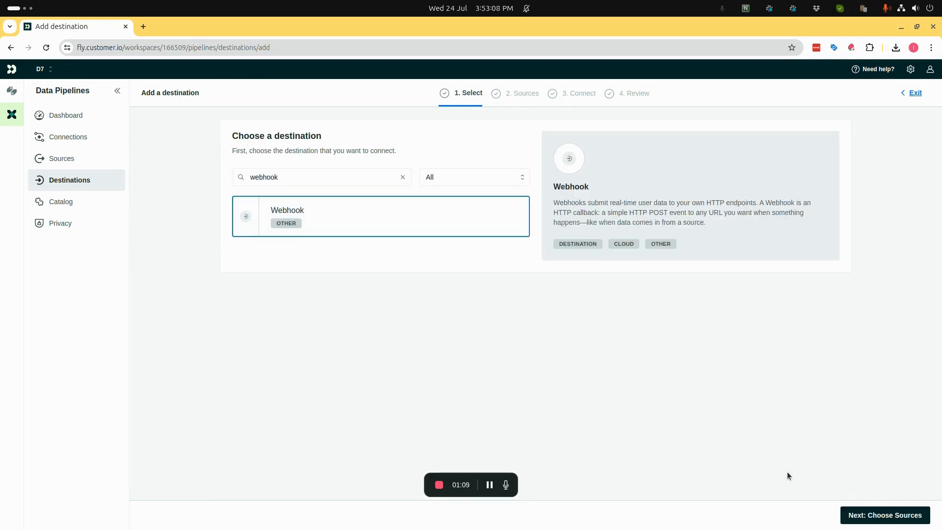
pyautogui.click(873, 515)
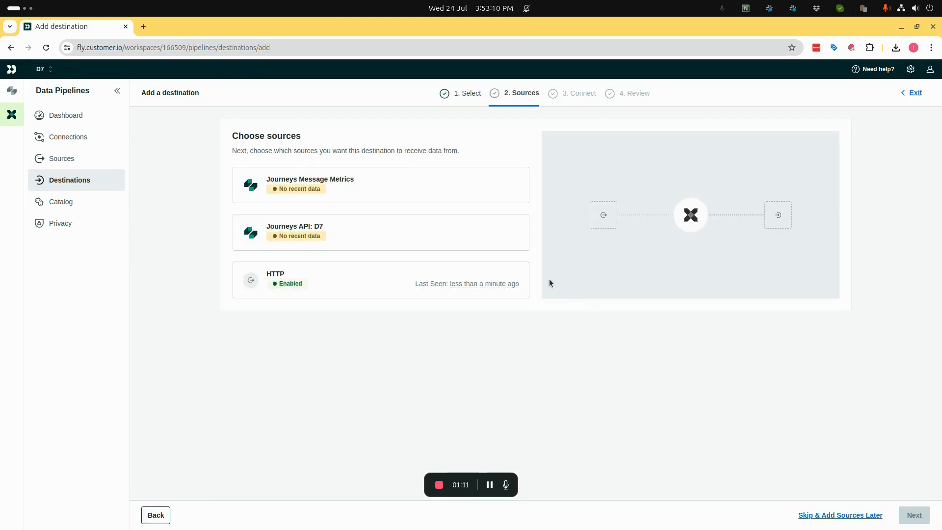
pyautogui.click(347, 289)
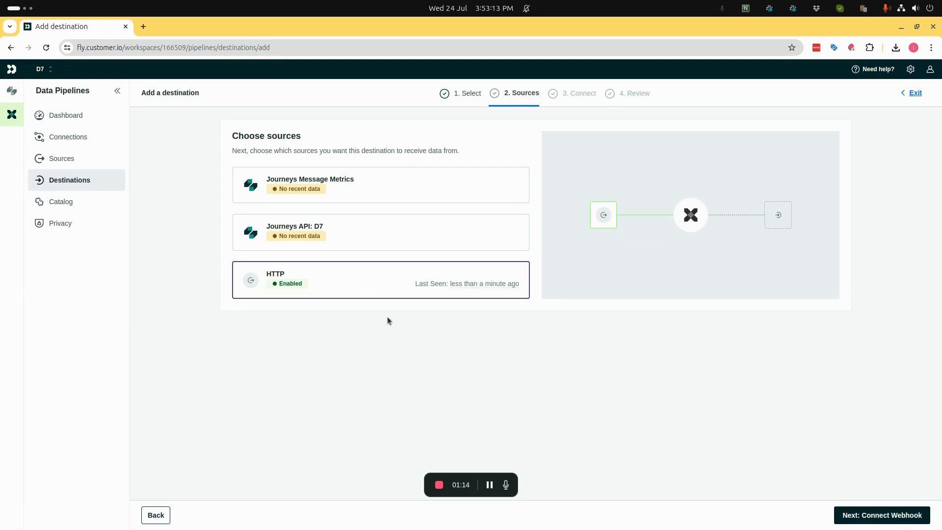
pyautogui.click(867, 516)
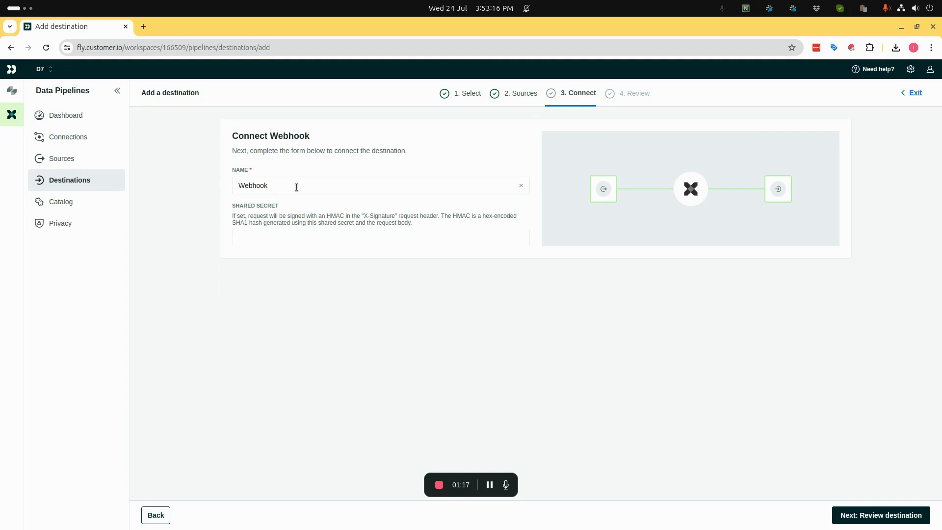
# Name the webhook destination D7SMS and enable it.
pyautogui.doubleClick(296, 187)
pyautogui.write('D7SMS')
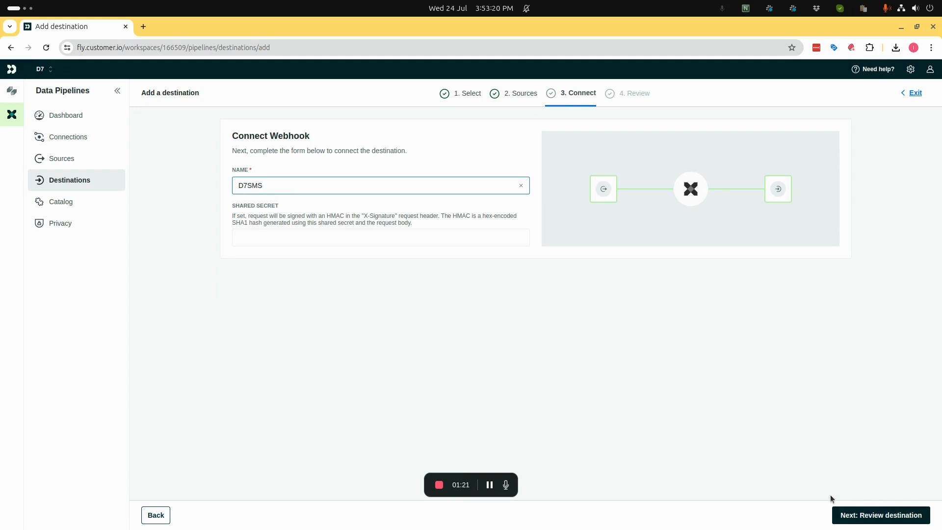
pyautogui.click(840, 514)
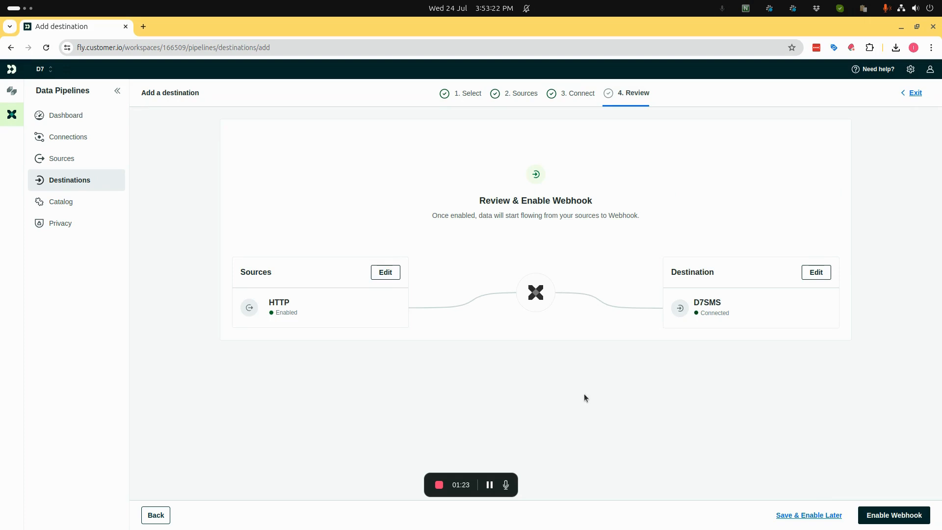
pyautogui.click(877, 516)
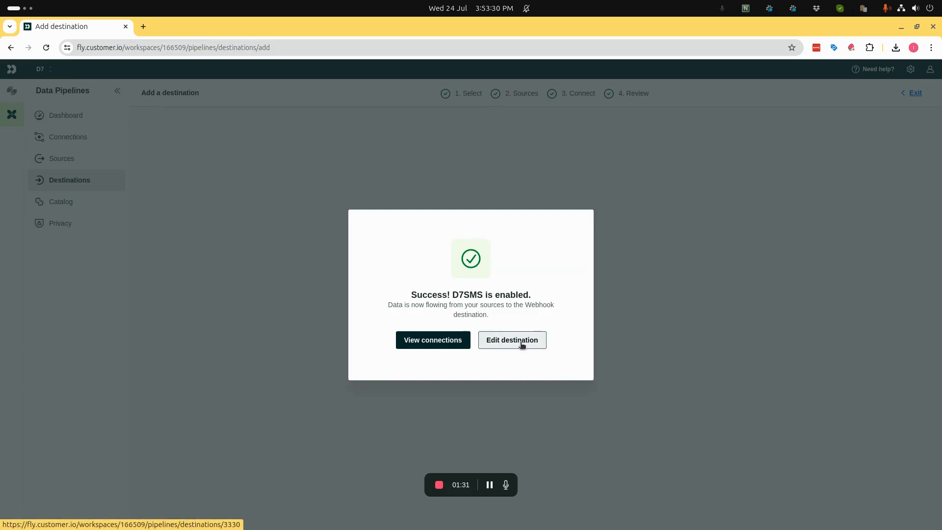
# Start a new action on the D7SMS destination with Send as its action type.
pyautogui.click(521, 345)
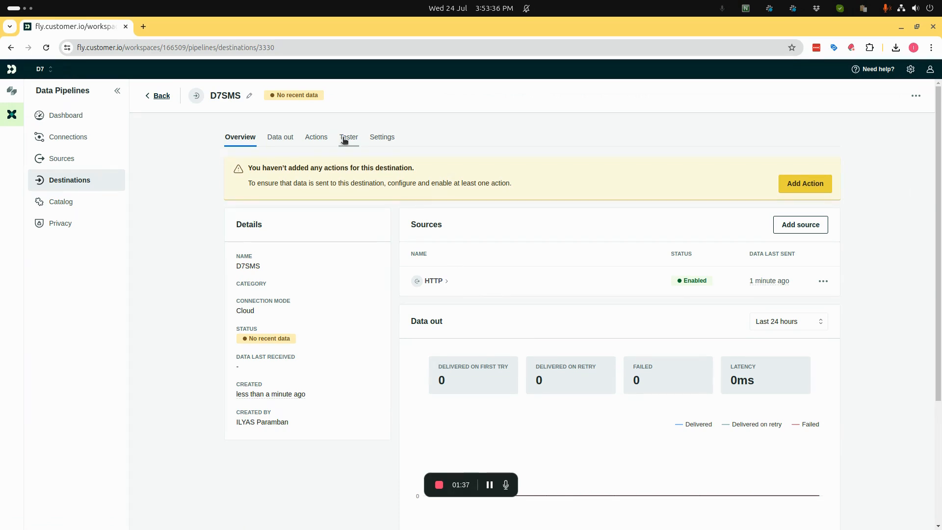
pyautogui.click(316, 138)
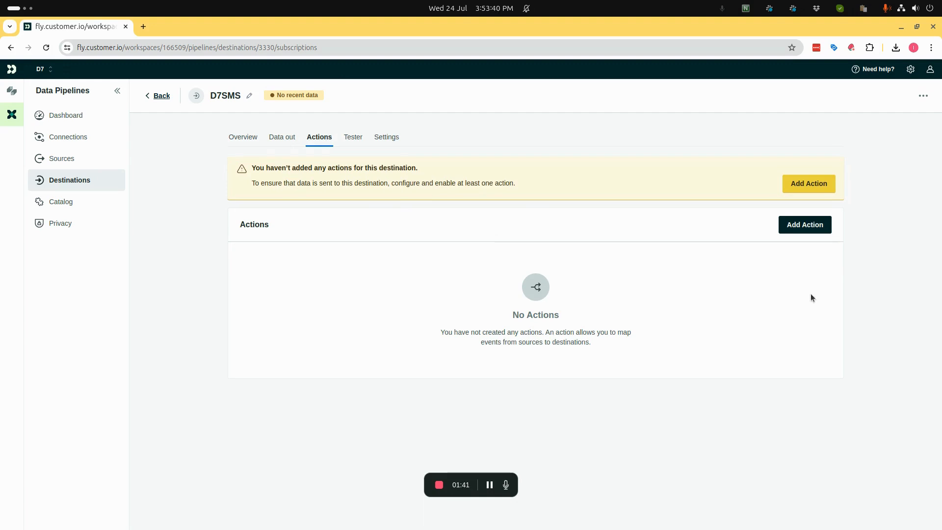
pyautogui.click(810, 228)
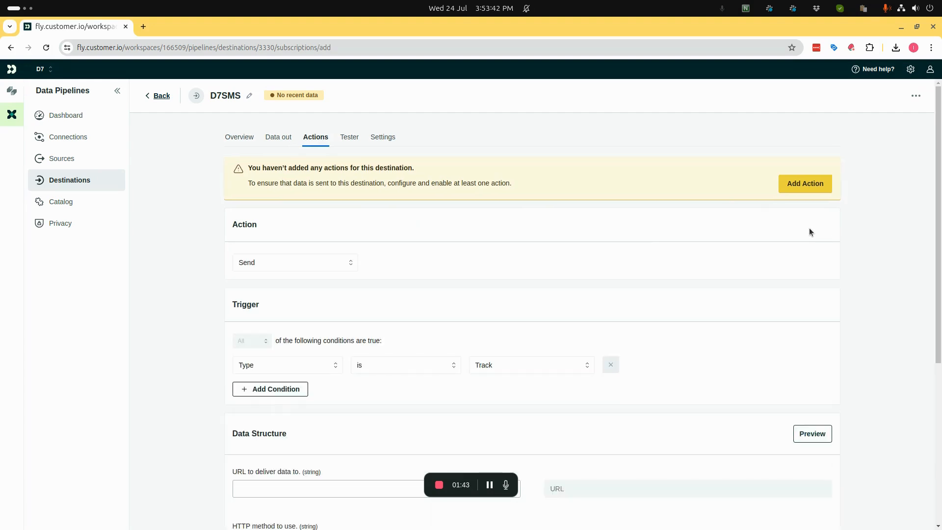
pyautogui.click(288, 269)
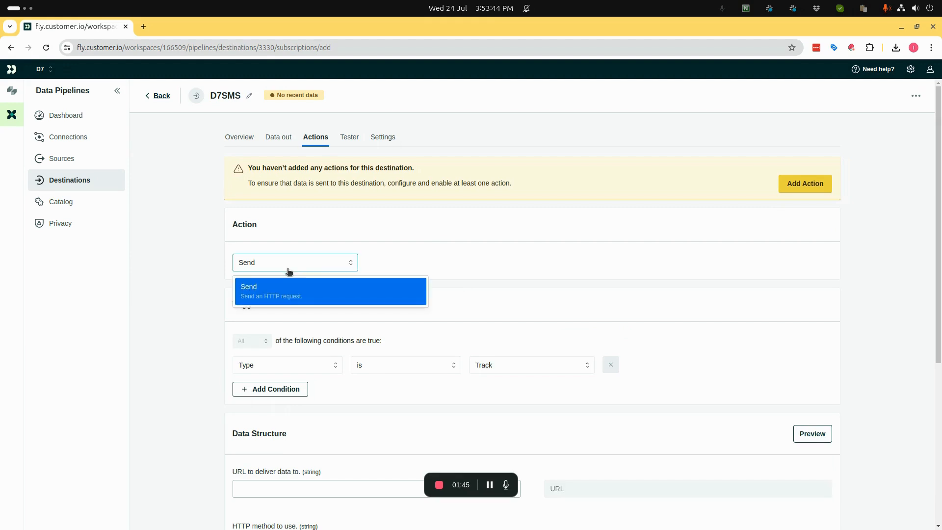
pyautogui.click(283, 293)
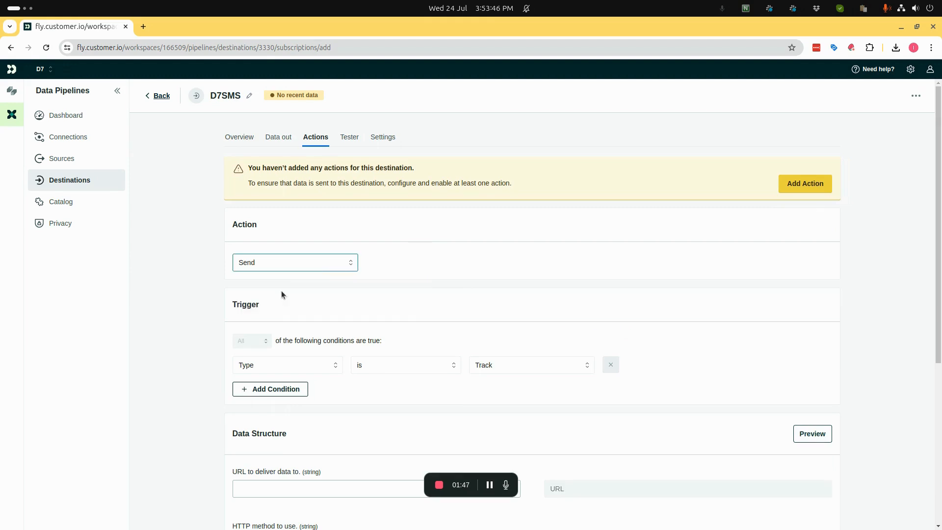
pyautogui.scroll(-3, 288, 291)
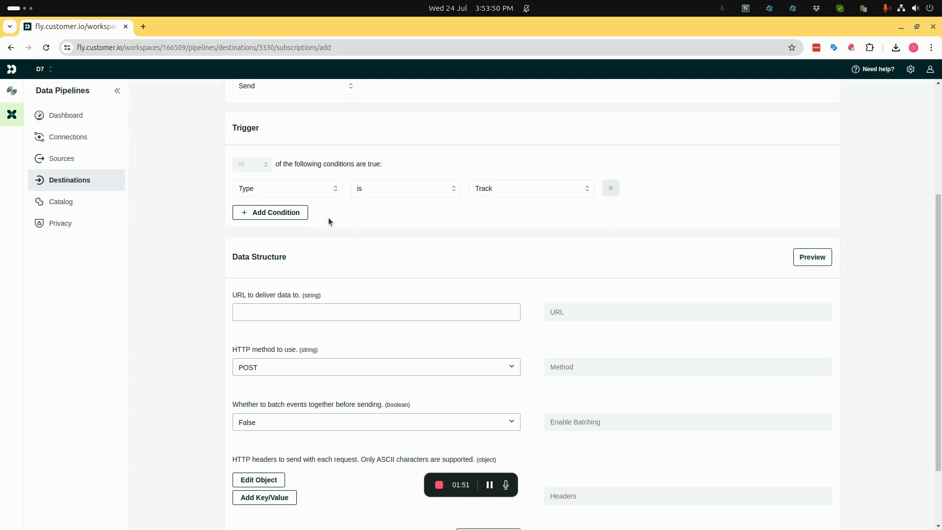
pyautogui.scroll(3, 333, 221)
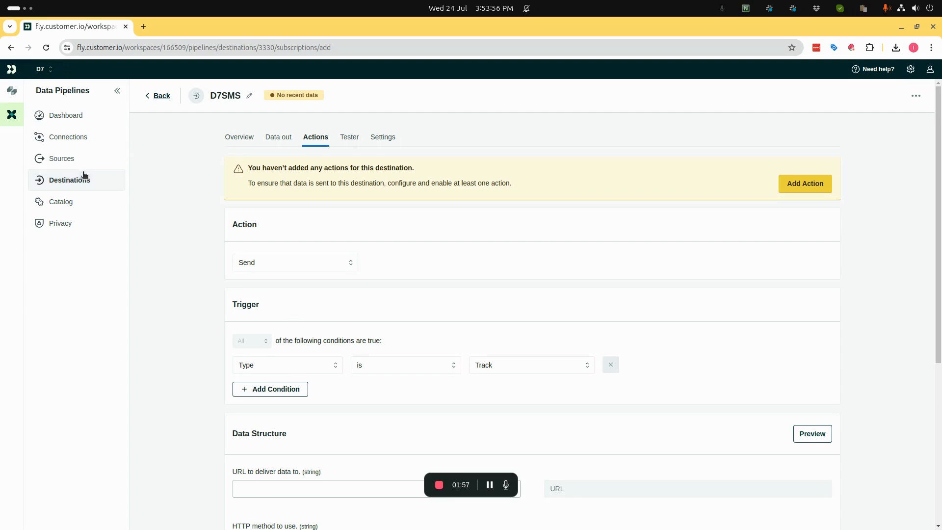
# Open the sources in a separate browser tab and examine the payload of the HTTP source's incoming identify event.
pyautogui.middleClick(57, 158)
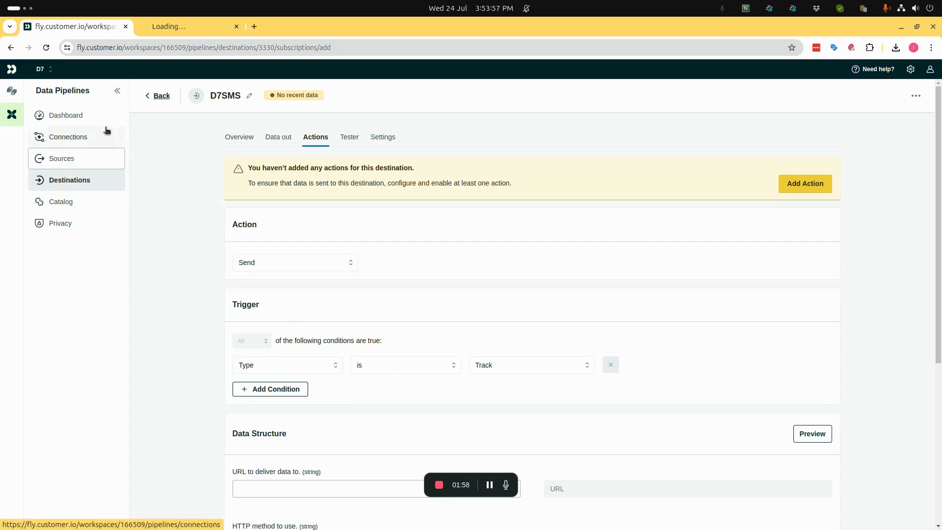
pyautogui.click(187, 26)
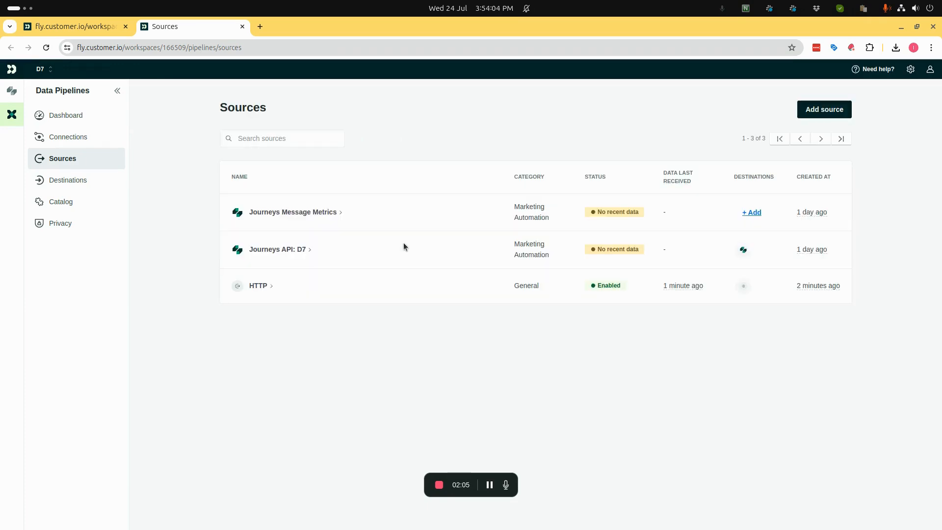
pyautogui.click(255, 285)
pyautogui.click(288, 137)
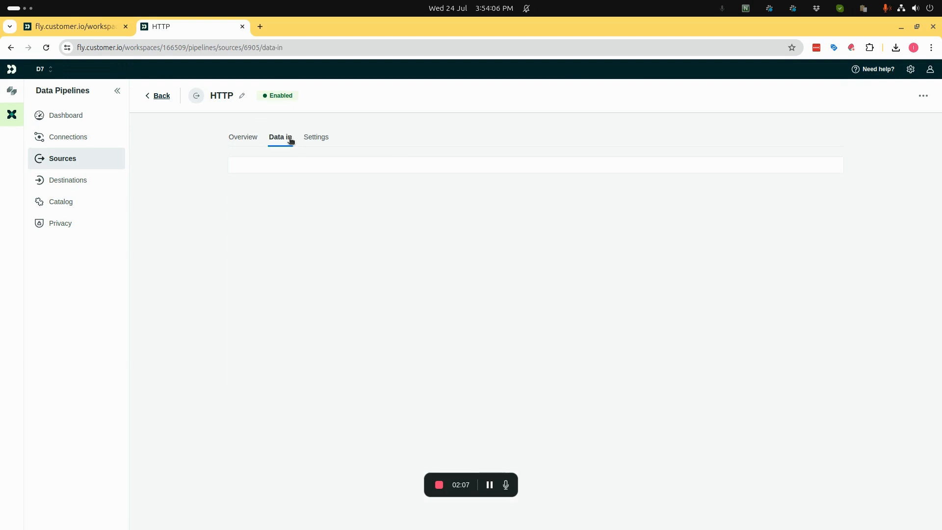
pyautogui.click(322, 195)
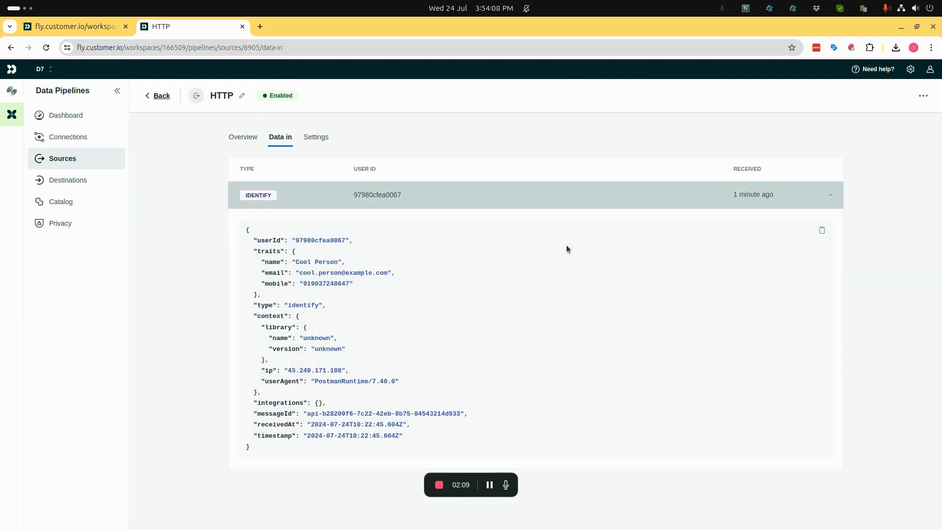
# Return to the D7SMS destination's new action and set its trigger condition to type is Identify.
pyautogui.moveTo(295, 306); pyautogui.dragTo(320, 306)
pyautogui.click(81, 28)
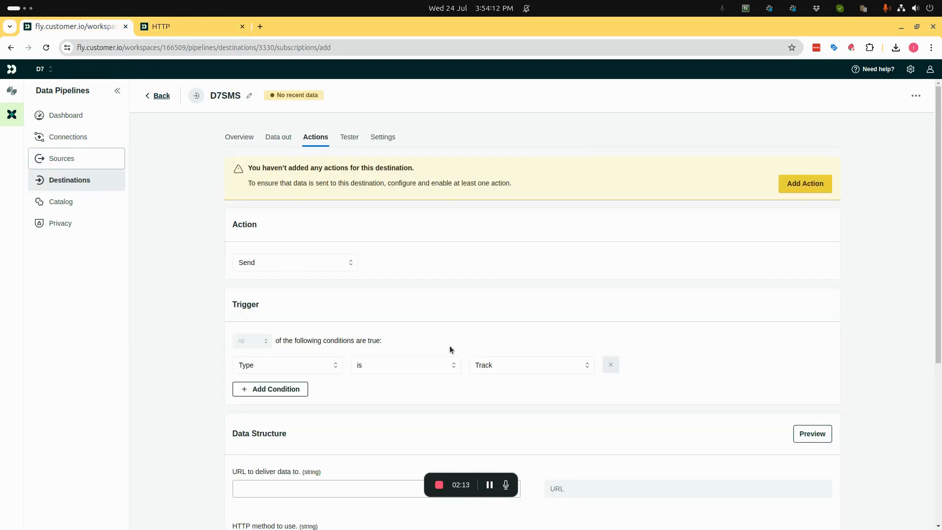
pyautogui.click(530, 365)
pyautogui.click(508, 201)
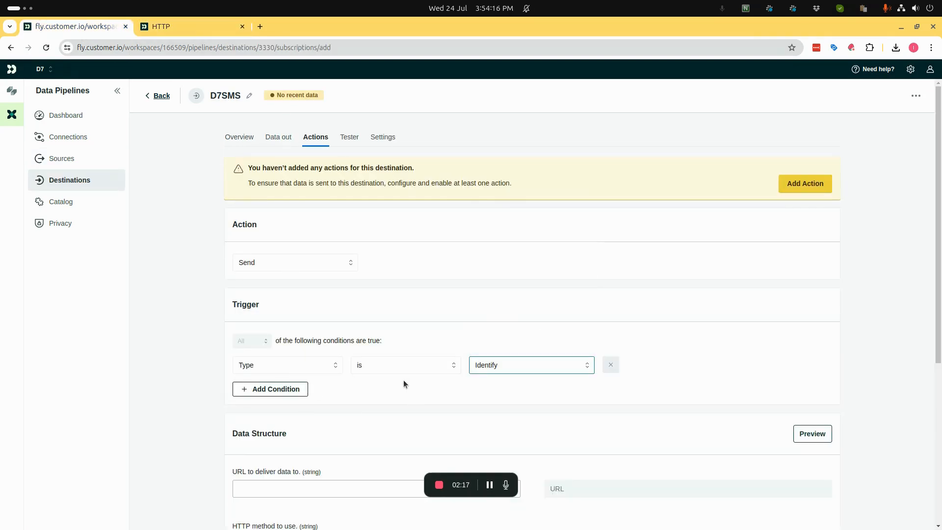
pyautogui.scroll(-5, 406, 379)
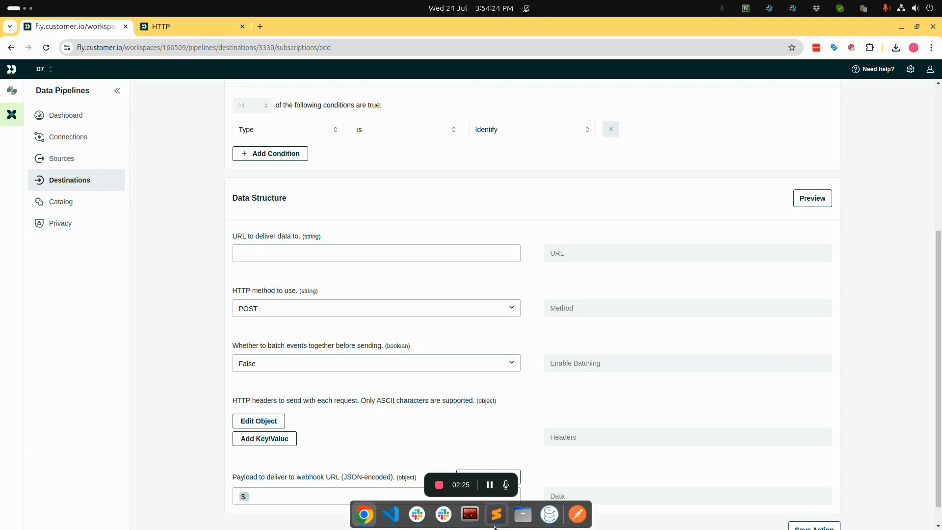
pyautogui.click(496, 514)
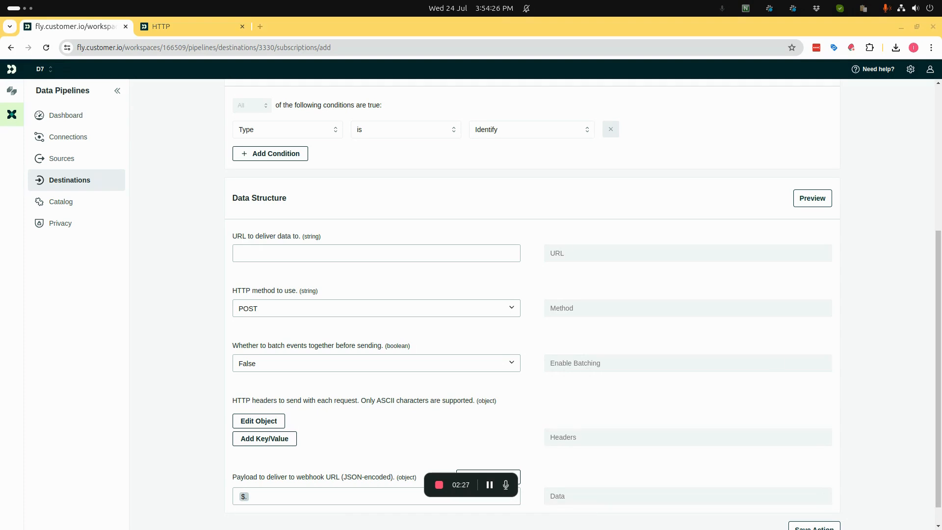
pyautogui.click(287, 258)
pyautogui.write('https://rest-api.d7networks.com/secure/send')
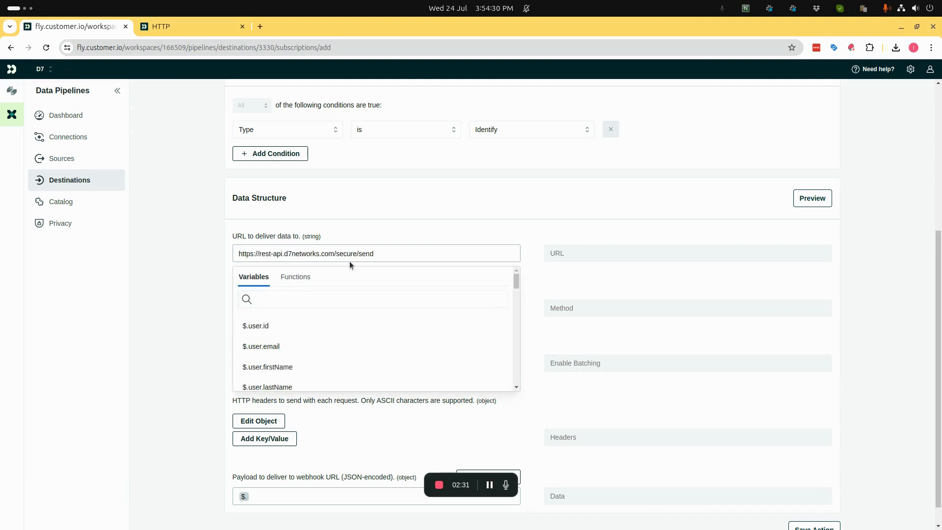
pyautogui.click(197, 261)
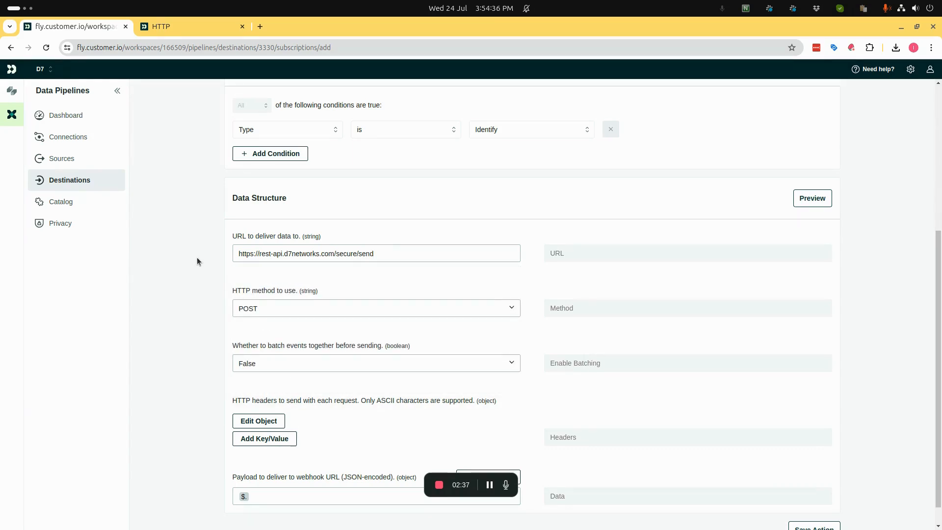
pyautogui.moveTo(229, 290); pyautogui.dragTo(260, 295)
pyautogui.click(185, 292)
pyautogui.scroll(-1, 199, 293)
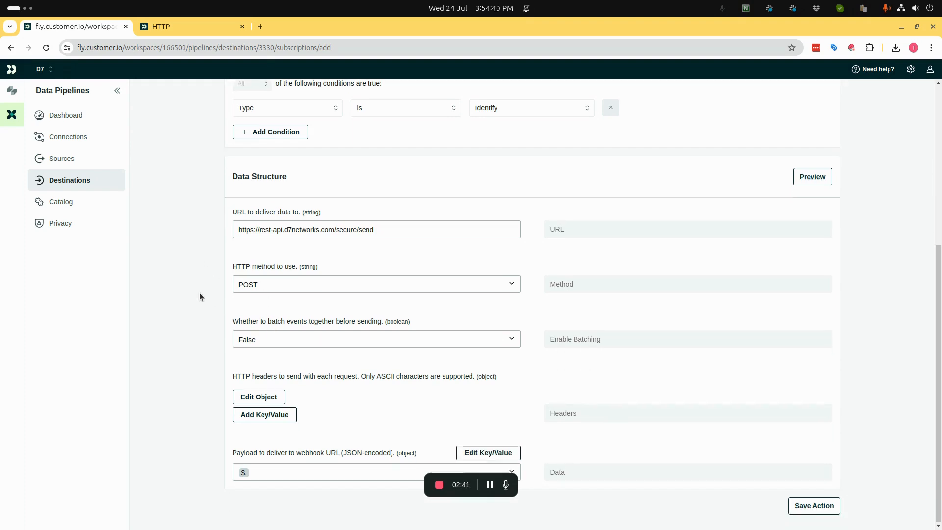
pyautogui.moveTo(233, 322); pyautogui.dragTo(324, 324)
pyautogui.click(292, 304)
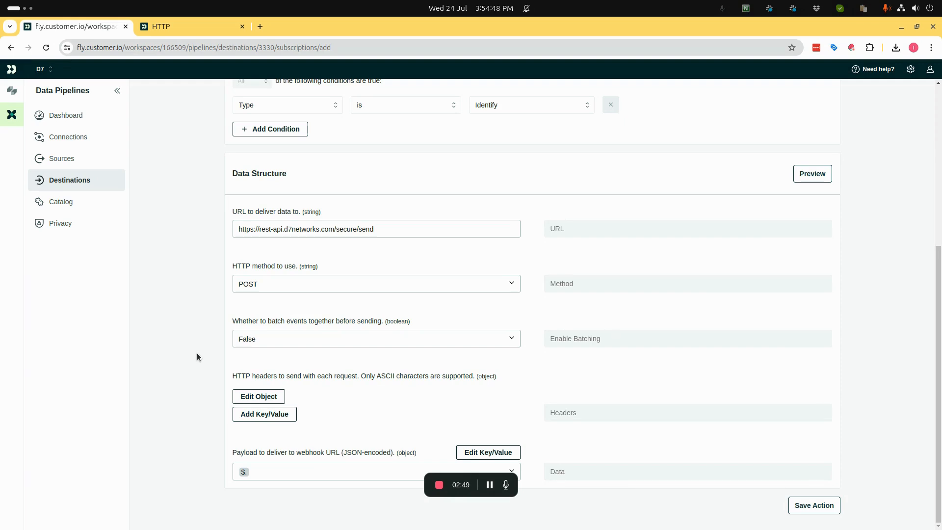
# Add an HTTP header with the key Authorization and paste the Basic authentication credential as its value.
pyautogui.click(270, 422)
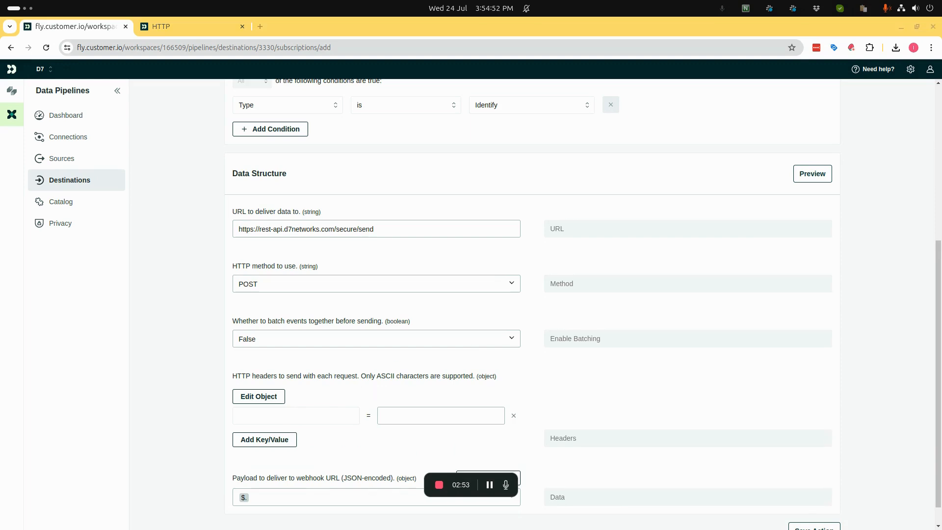
pyautogui.click(278, 421)
pyautogui.write('Authorization')
pyautogui.click(442, 415)
pyautogui.click(452, 415)
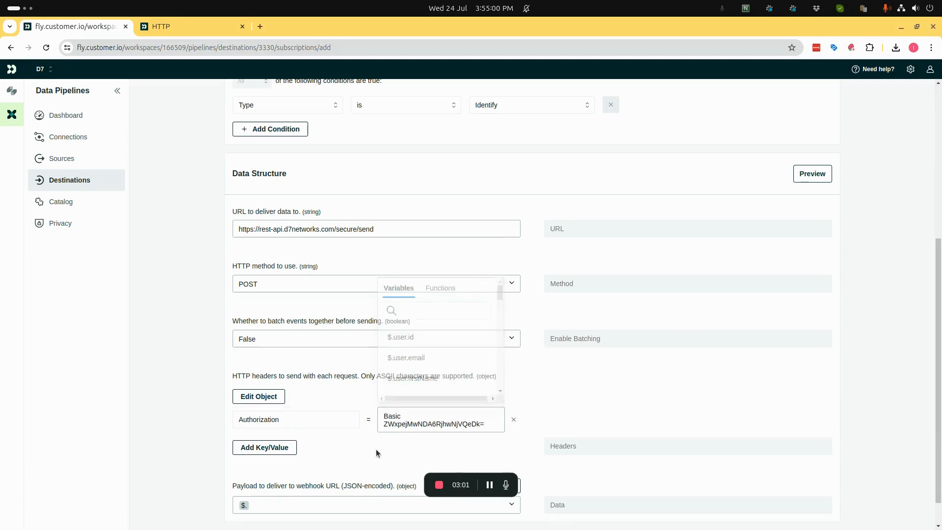
# Switch the webhook payload to key/value editing and add the entry from with the value Customer.IO.
pyautogui.scroll(-1, 361, 336)
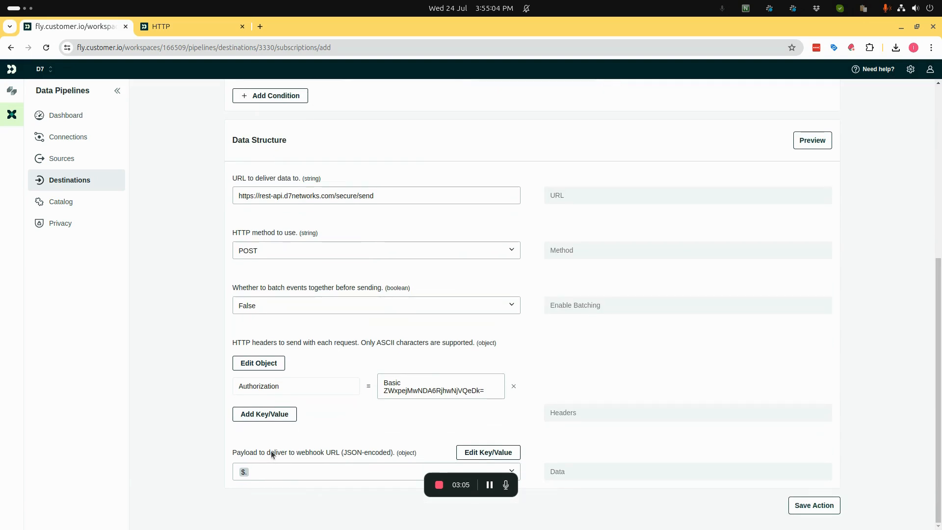
pyautogui.click(491, 452)
pyautogui.scroll(-1, 321, 348)
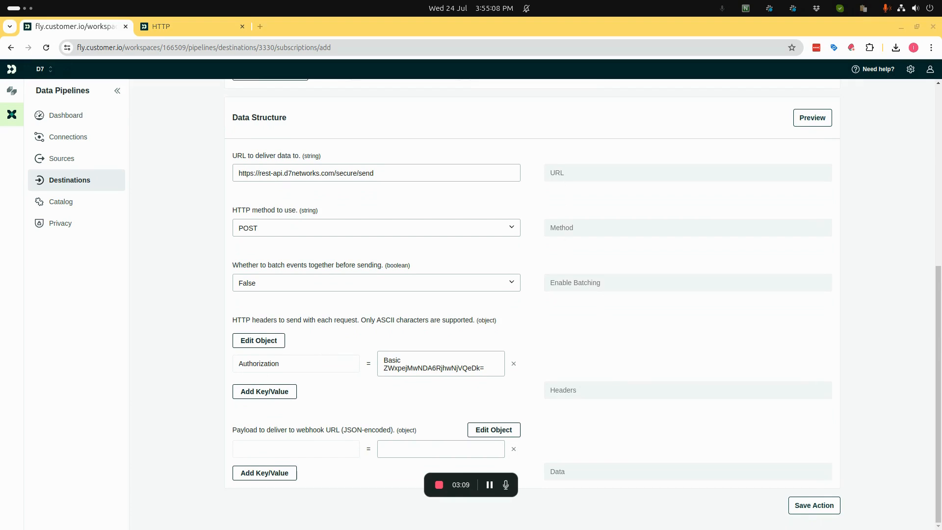
pyautogui.click(299, 450)
pyautogui.write('from')
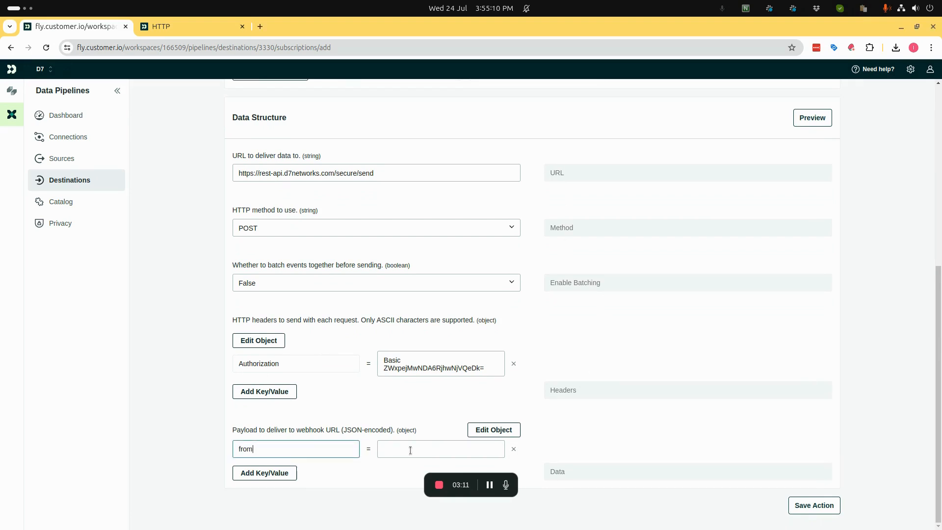
pyautogui.click(411, 450)
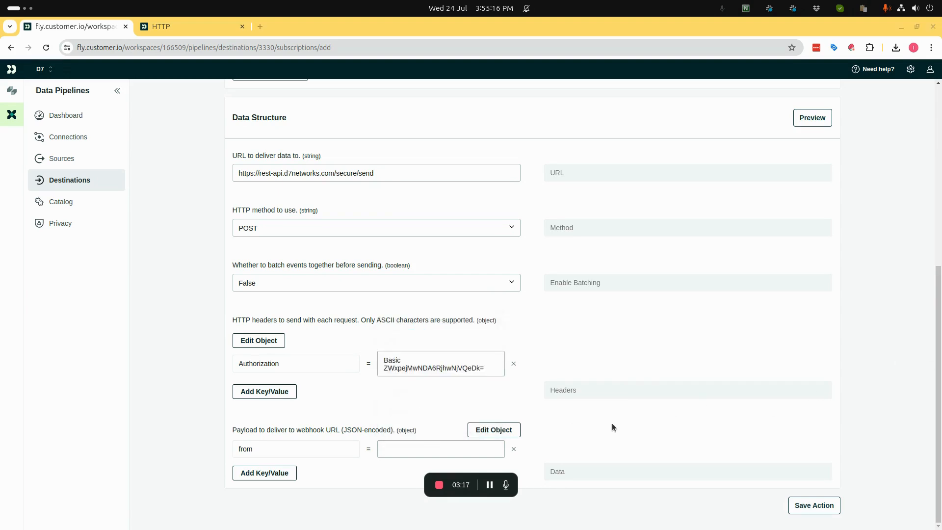
pyautogui.click(431, 447)
pyautogui.write('Customer.IO')
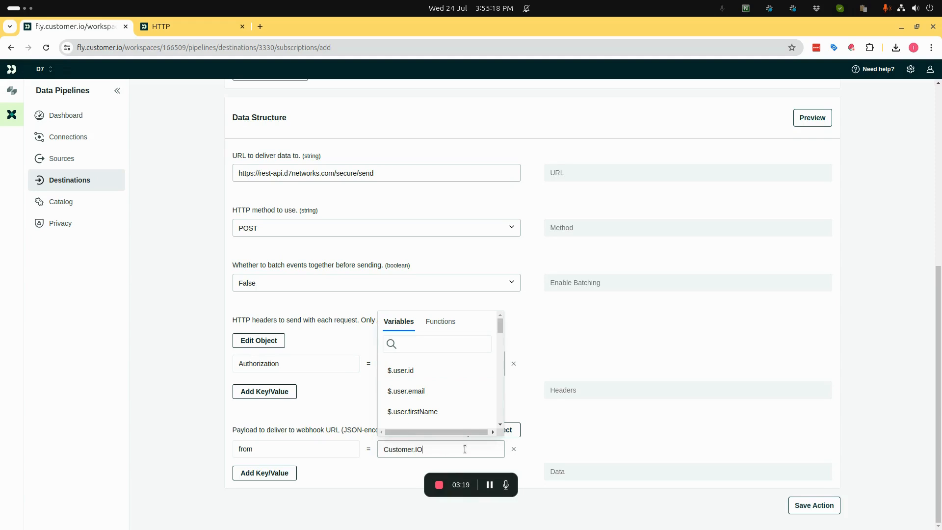
# Add a second payload entry with the key to and open its value for editing.
pyautogui.click(260, 473)
pyautogui.scroll(-1, 343, 340)
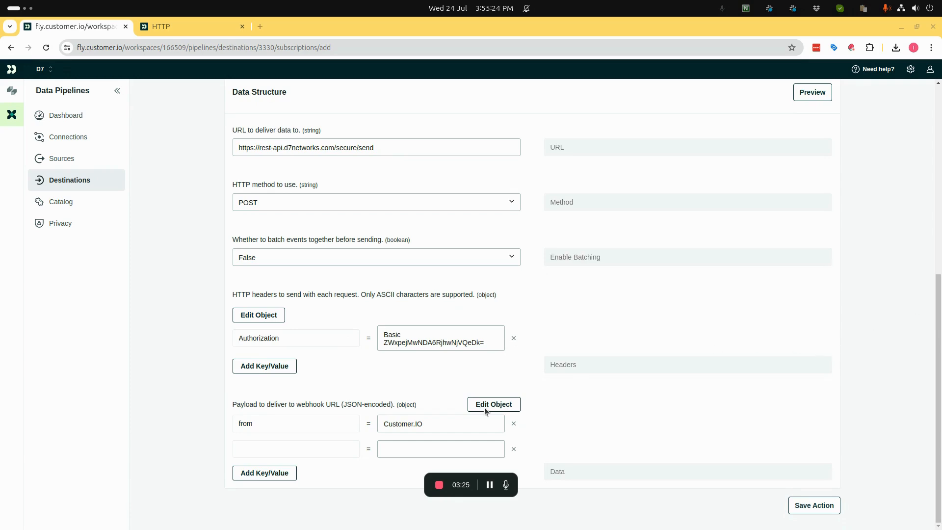
pyautogui.click(269, 450)
pyautogui.write('to')
pyautogui.click(403, 452)
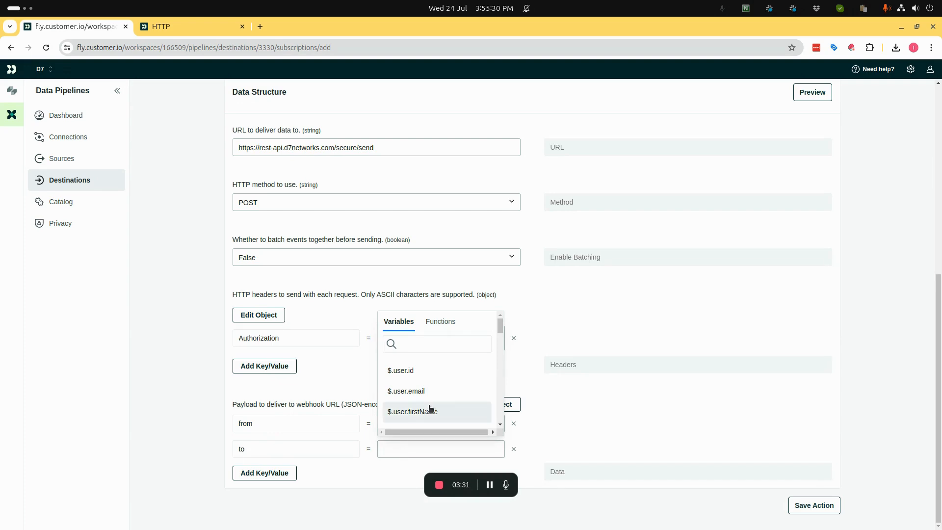
# Check the mobile trait's path in the HTTP source's identify event and use $.traits.mobile as the variable for the to entry.
pyautogui.click(167, 27)
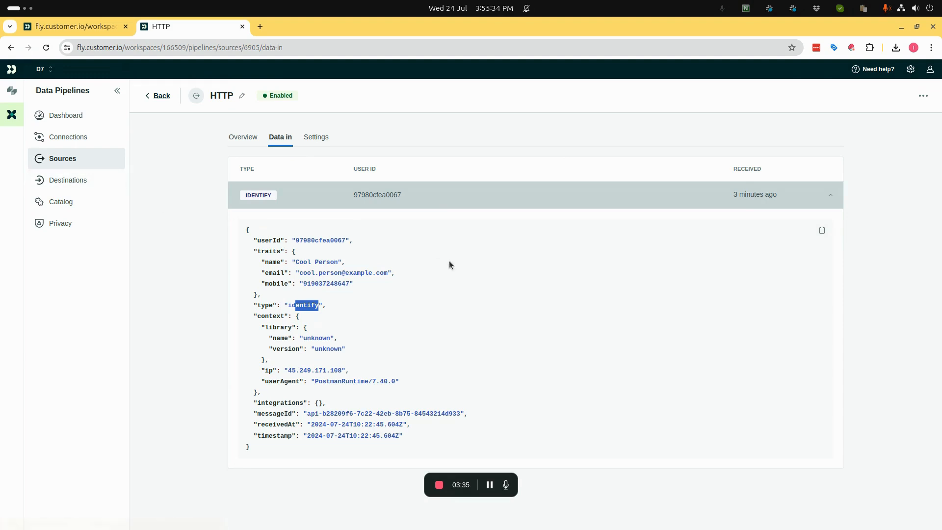
pyautogui.doubleClick(272, 284)
pyautogui.click(272, 286)
pyautogui.doubleClick(272, 284)
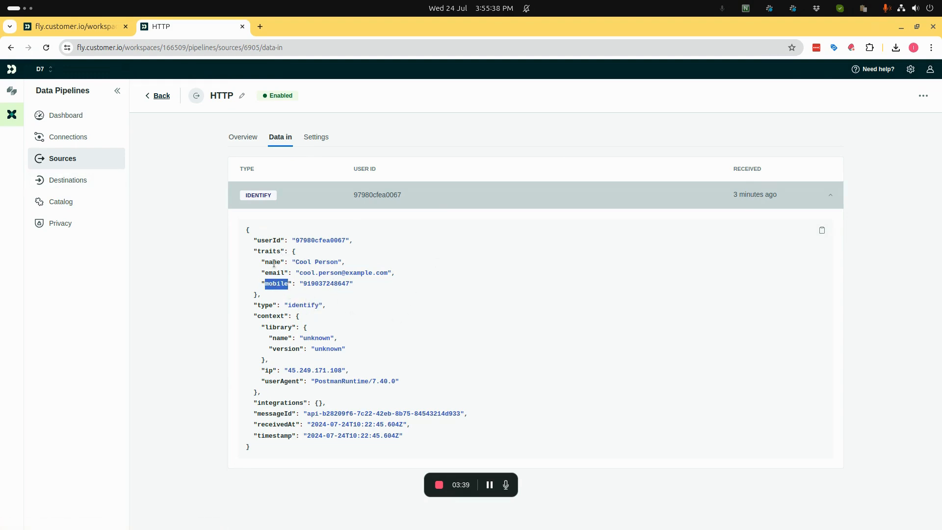
pyautogui.doubleClick(265, 251)
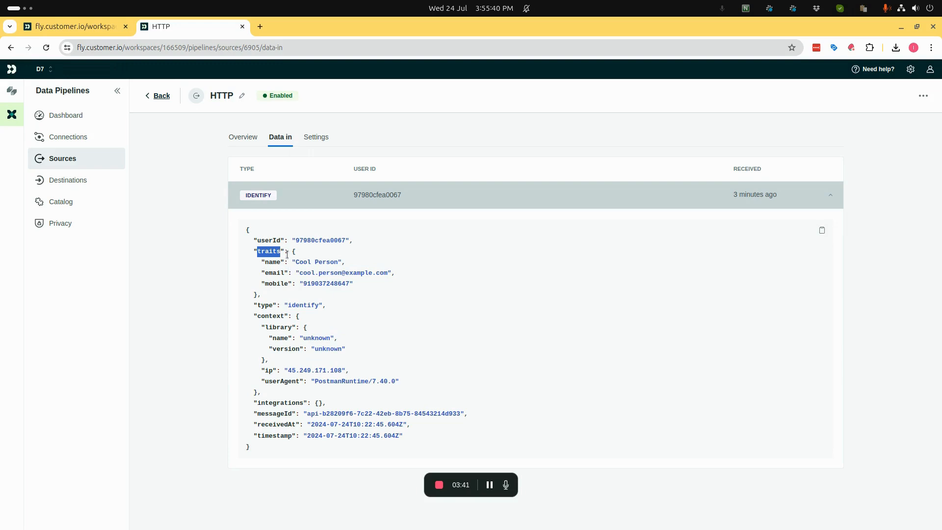
pyautogui.click(84, 29)
pyautogui.click(423, 352)
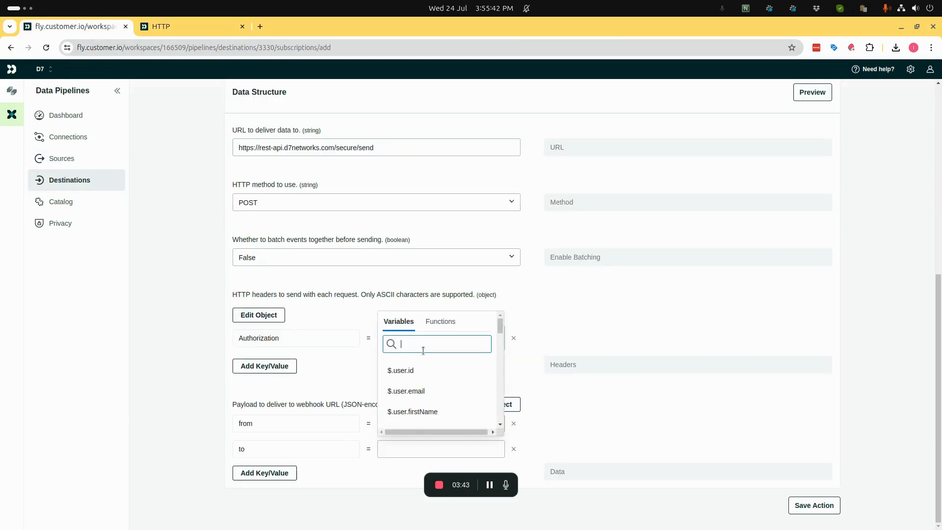
pyautogui.write('trai')
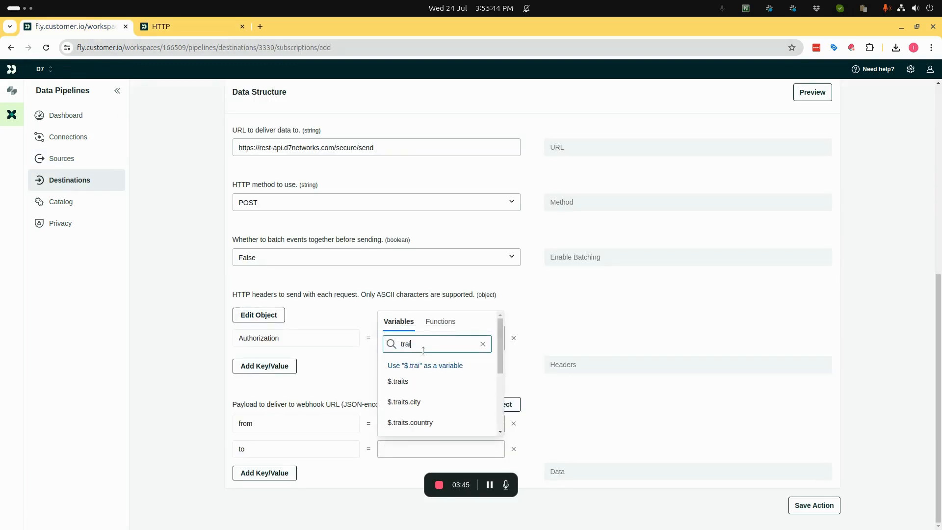
pyautogui.write('ts.mobile')
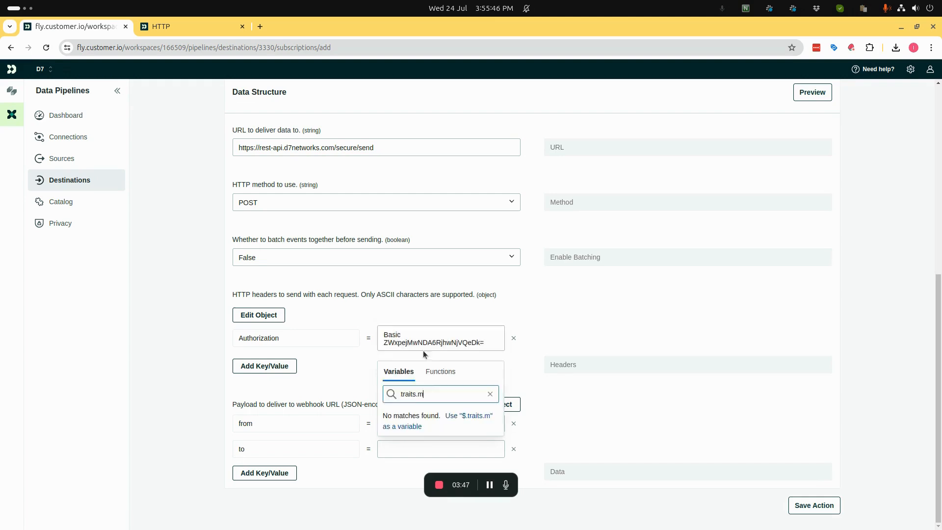
pyautogui.click(417, 427)
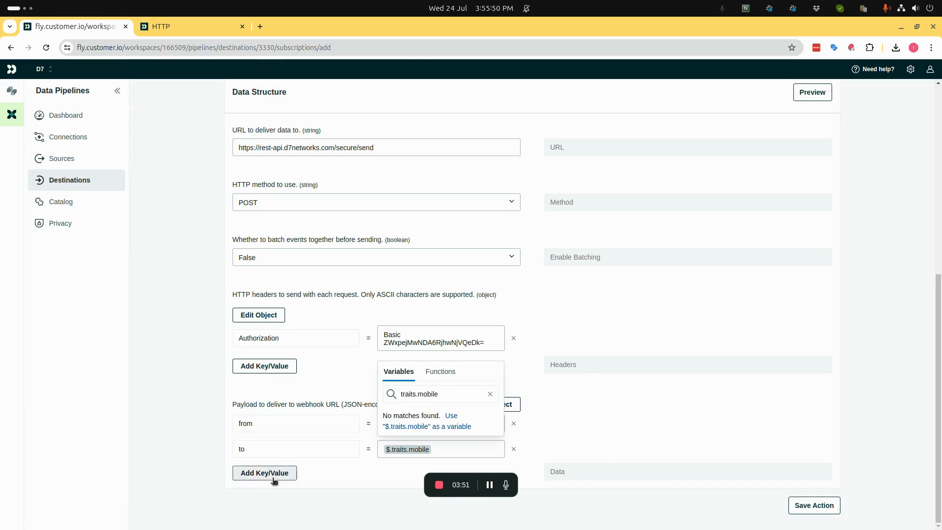
# Add a content payload entry reading "Dear $.user.firstName, Thank you for contacting us" and save the action.
pyautogui.click(252, 473)
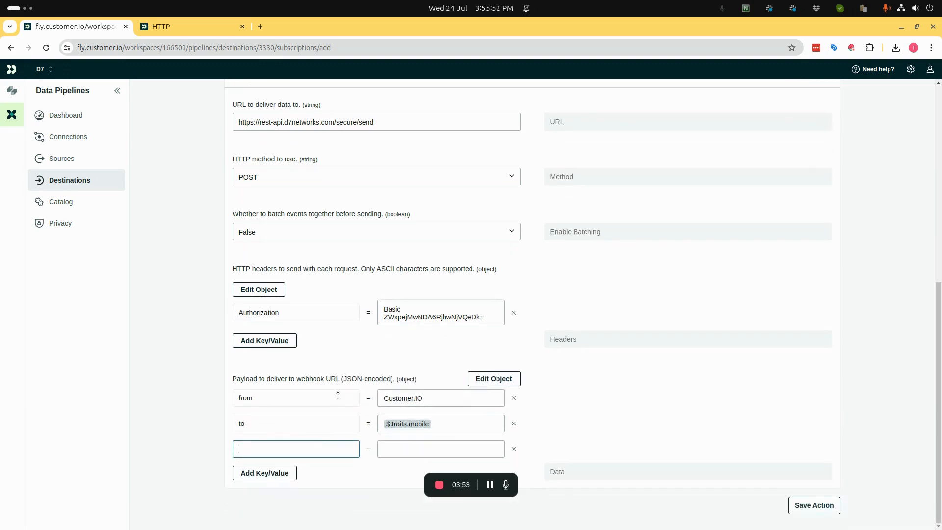
pyautogui.write('content')
pyautogui.press('Tab')
pyautogui.write('Dear')
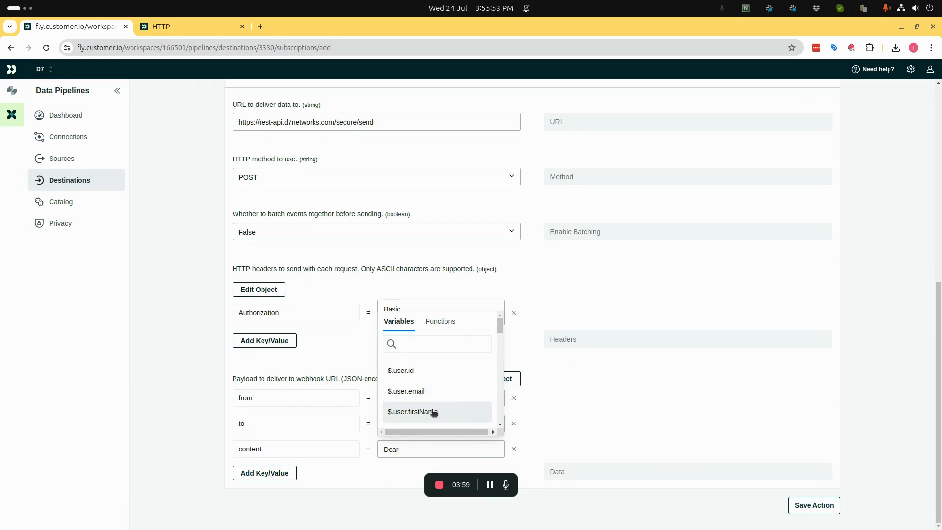
pyautogui.scroll(-1, 434, 414)
pyautogui.click(431, 353)
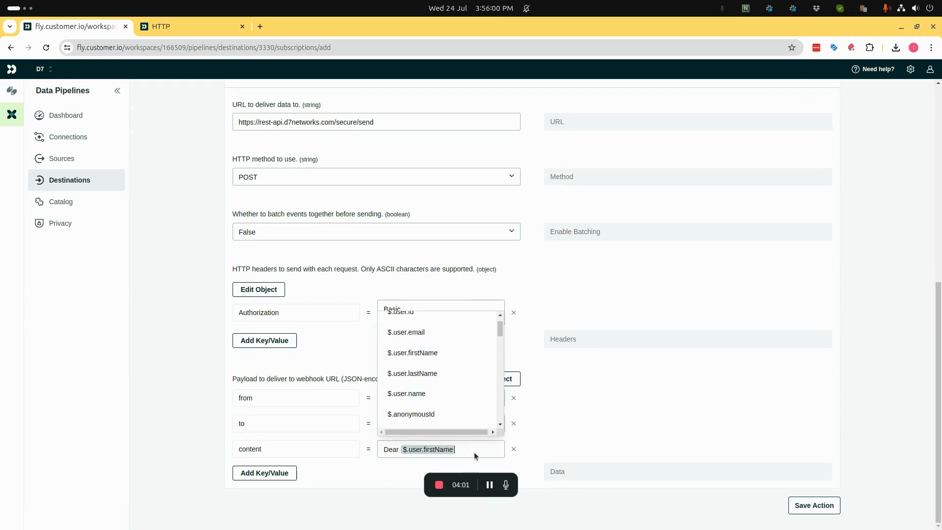
pyautogui.write(', Thank you for contac')
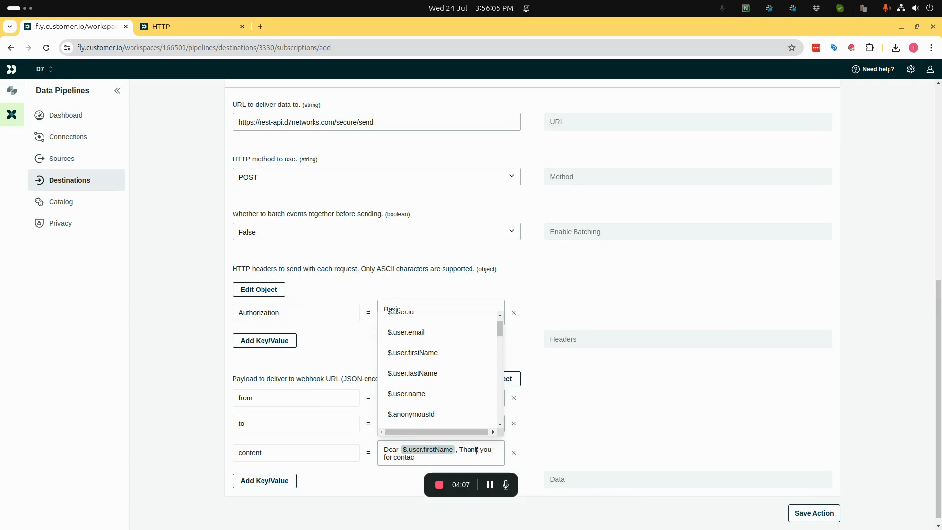
pyautogui.write('ting us')
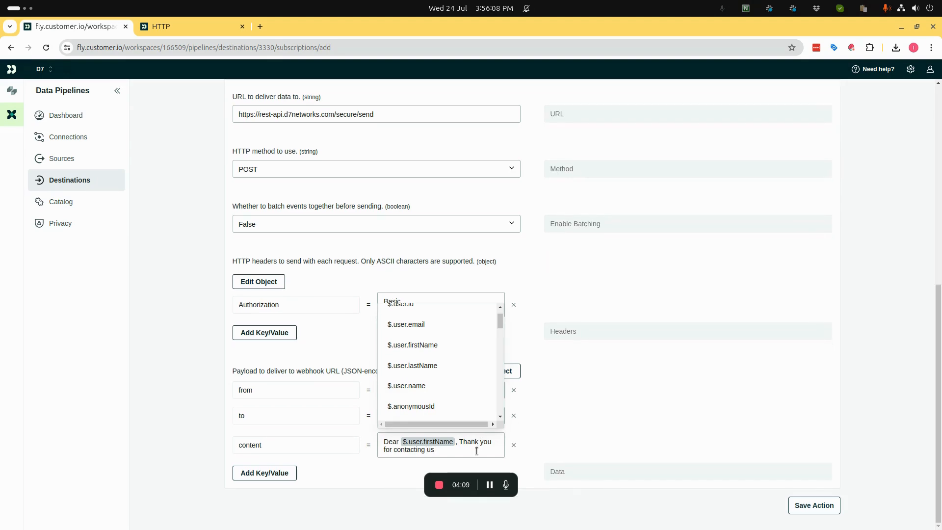
pyautogui.click(357, 480)
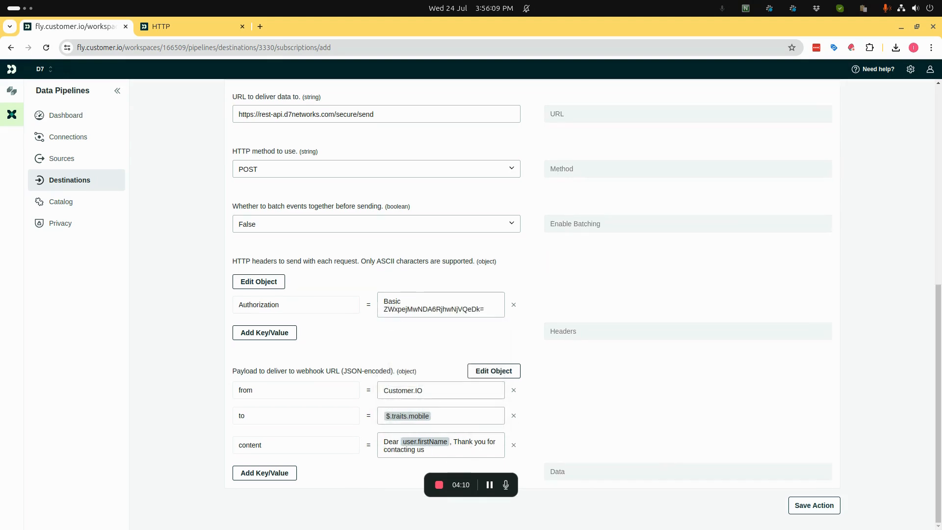
pyautogui.click(815, 508)
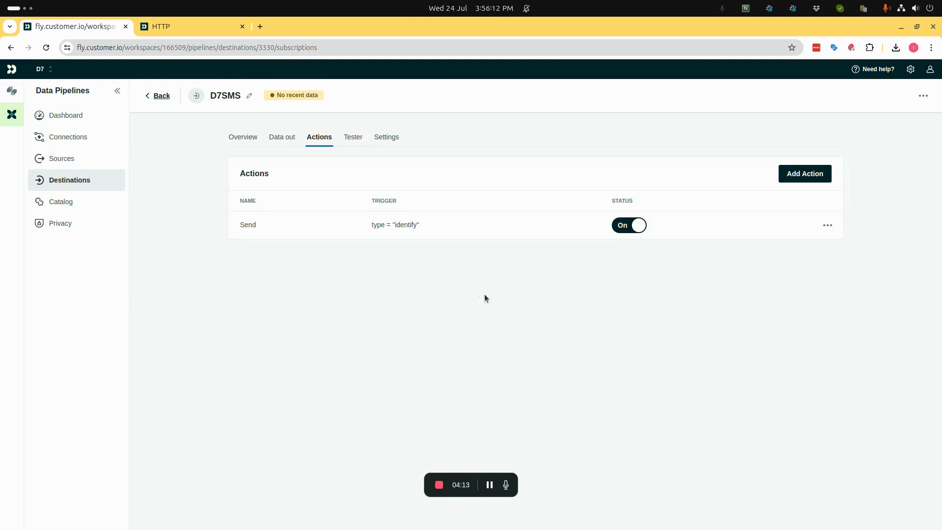
# Send another identify request from Postman and open the newest event in the HTTP source's incoming data.
pyautogui.click(172, 29)
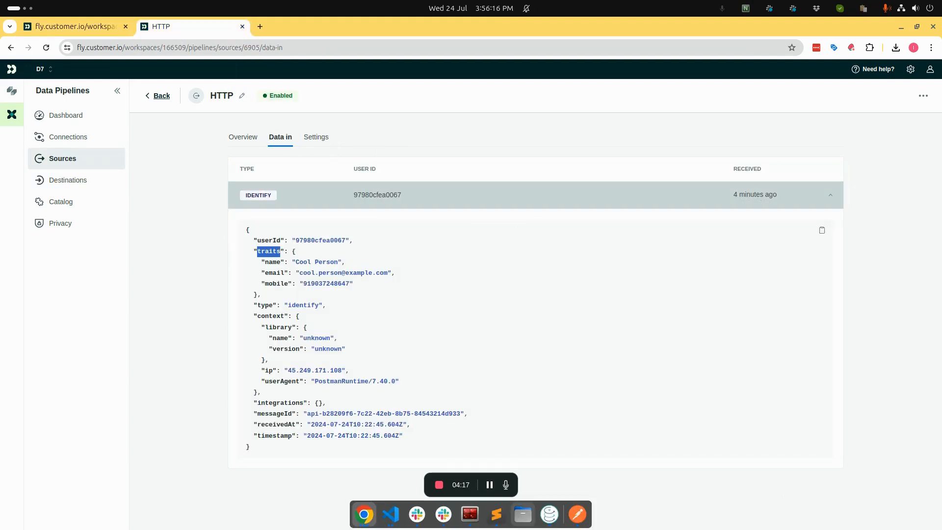
pyautogui.click(578, 514)
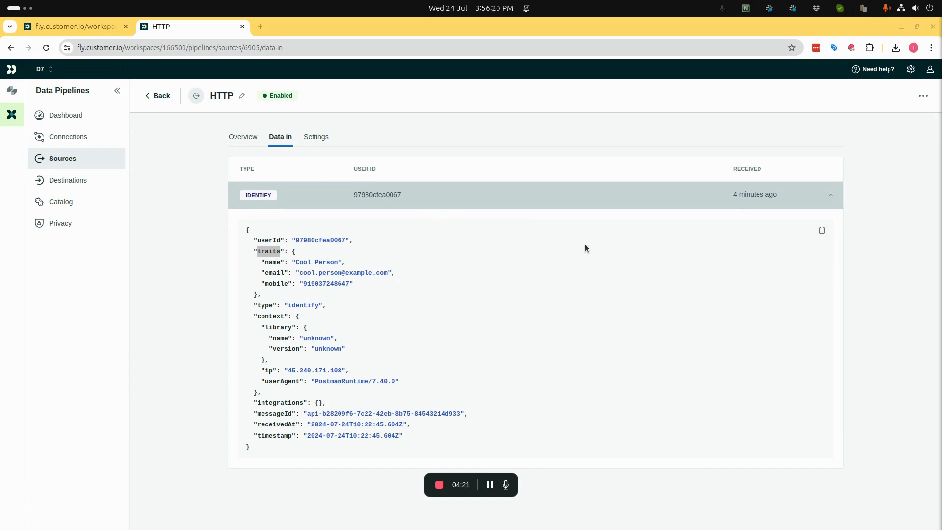
pyautogui.click(530, 196)
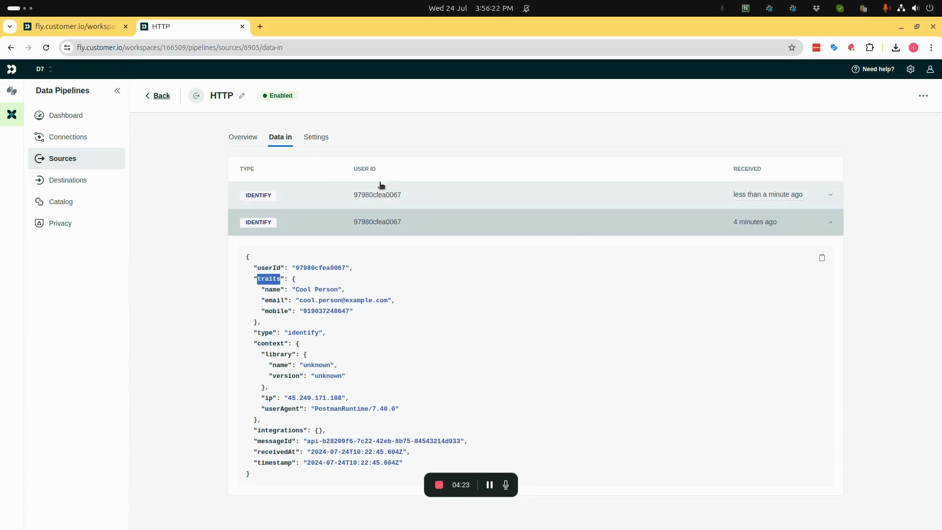
pyautogui.click(381, 199)
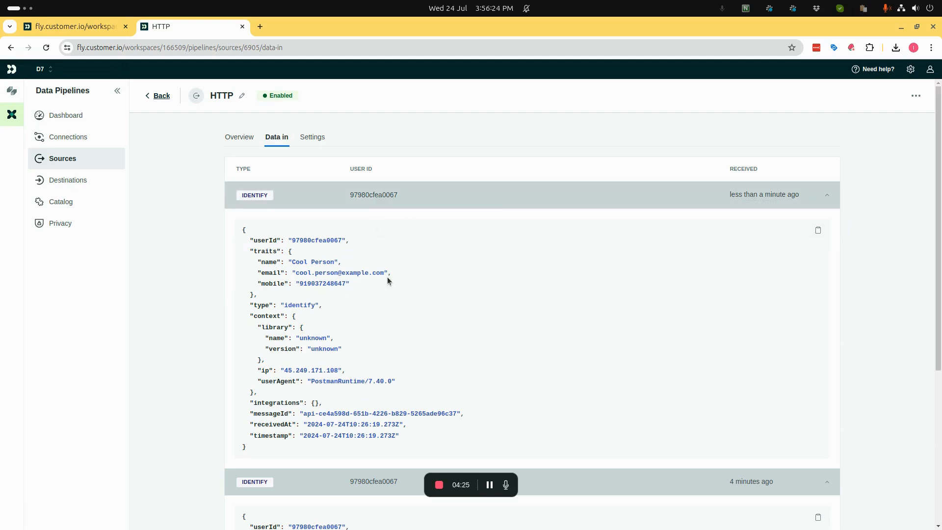
# Open the D7SMS destination's outgoing data and examine the request and response of the HTTP source's Send entry.
pyautogui.click(73, 26)
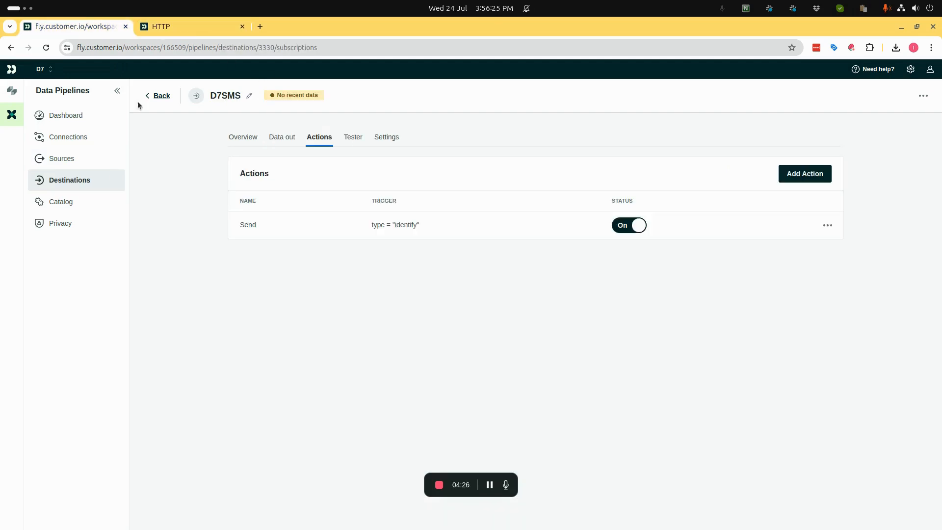
pyautogui.click(282, 137)
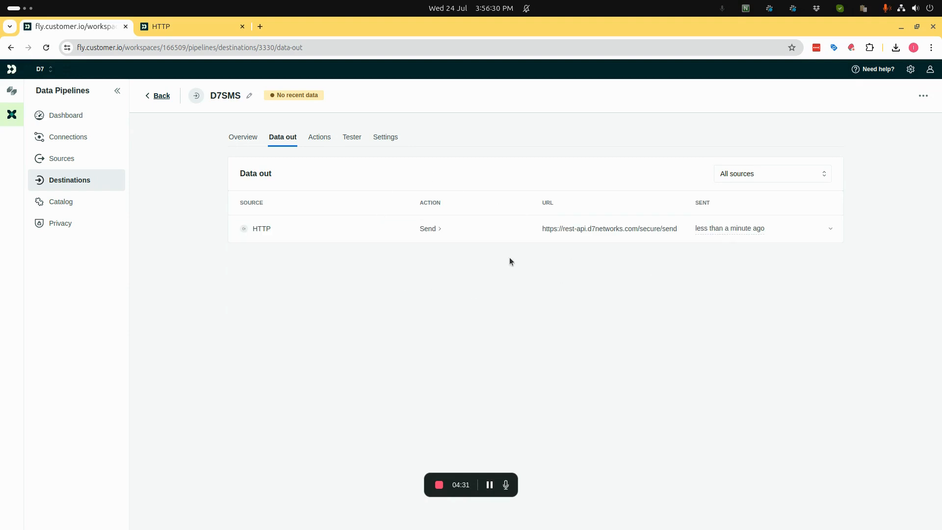
pyautogui.click(381, 231)
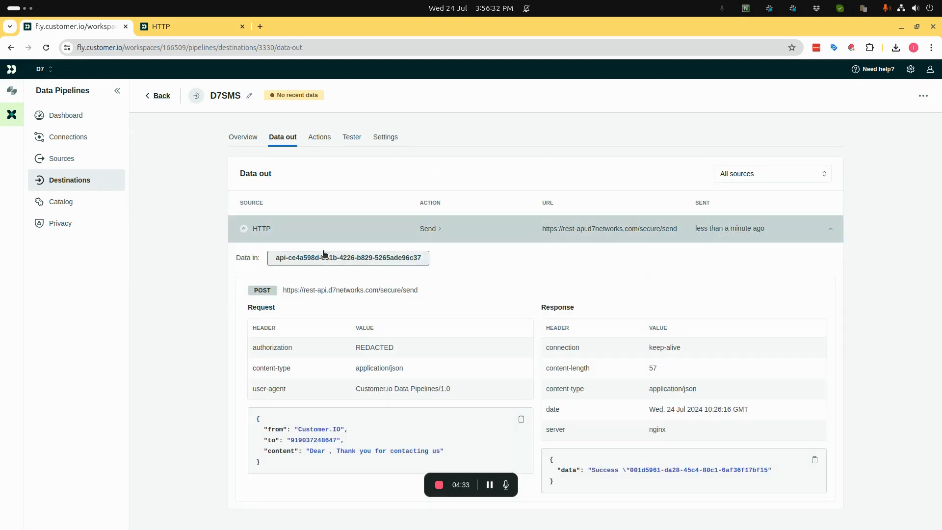
pyautogui.moveTo(361, 347); pyautogui.dragTo(537, 396)
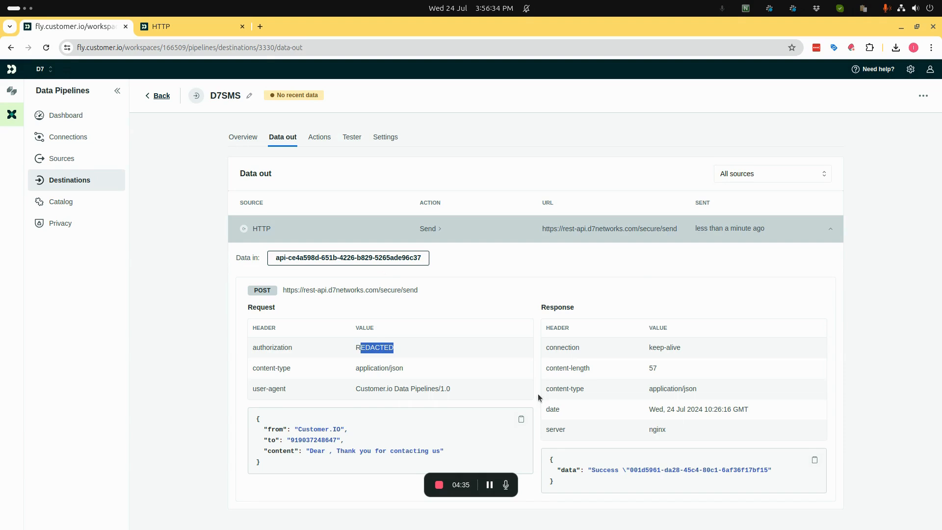
pyautogui.moveTo(580, 473); pyautogui.dragTo(657, 474)
pyautogui.click(660, 474)
pyautogui.doubleClick(677, 463)
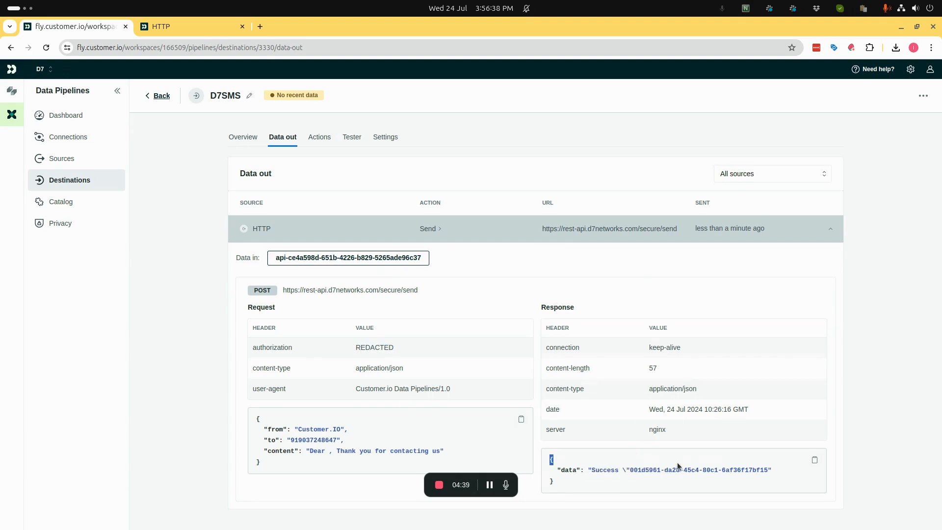